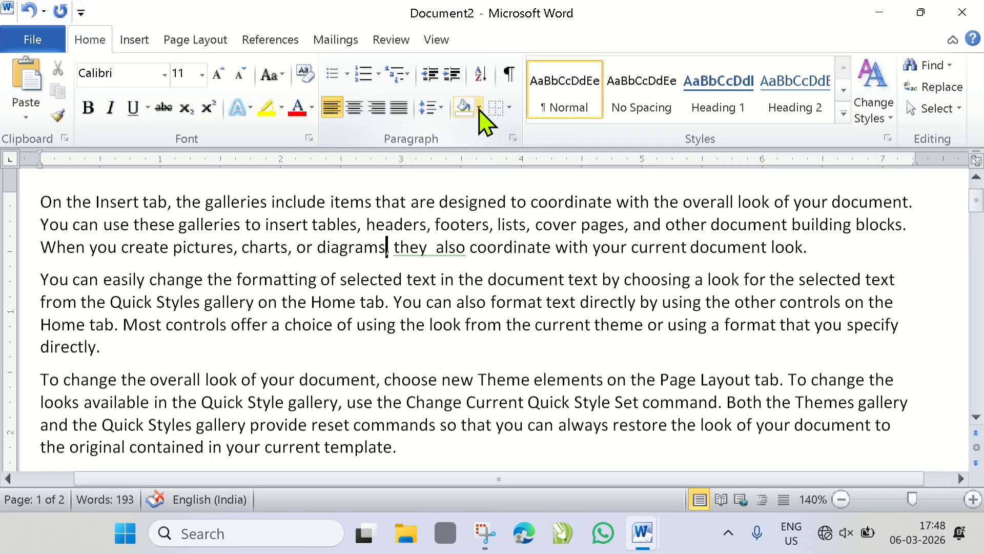
left_click_drag(39, 201, 830, 244)
left_click(380, 243)
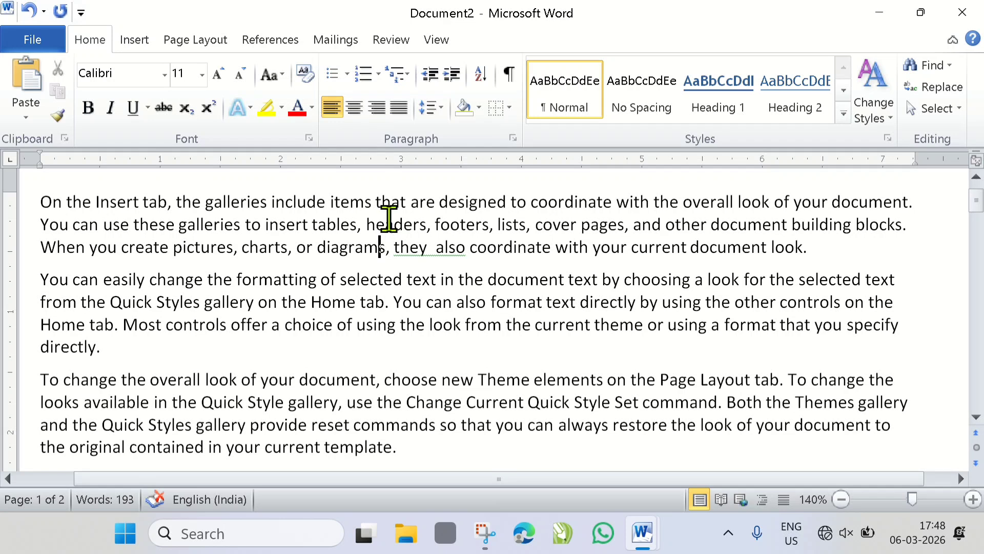
mouse_move(388, 218)
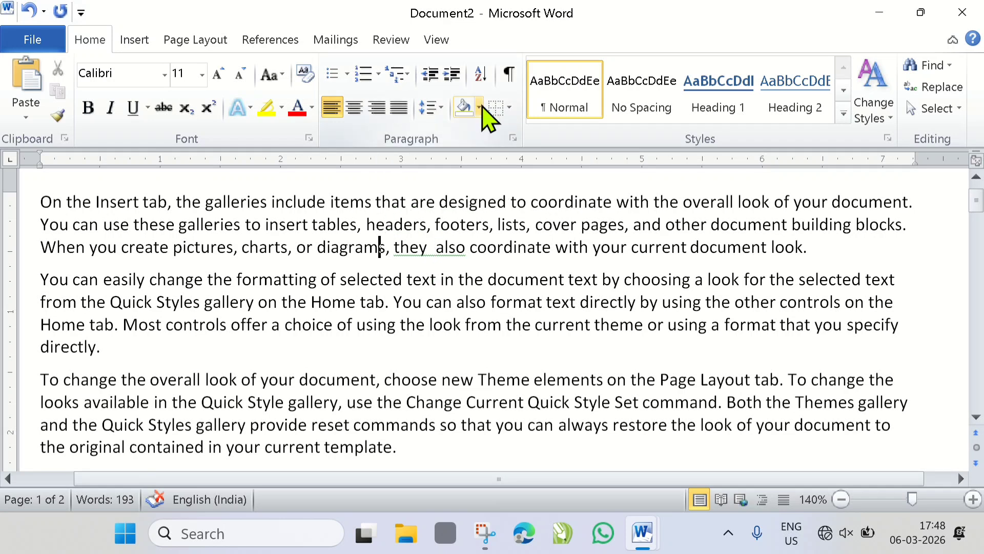
left_click(451, 224)
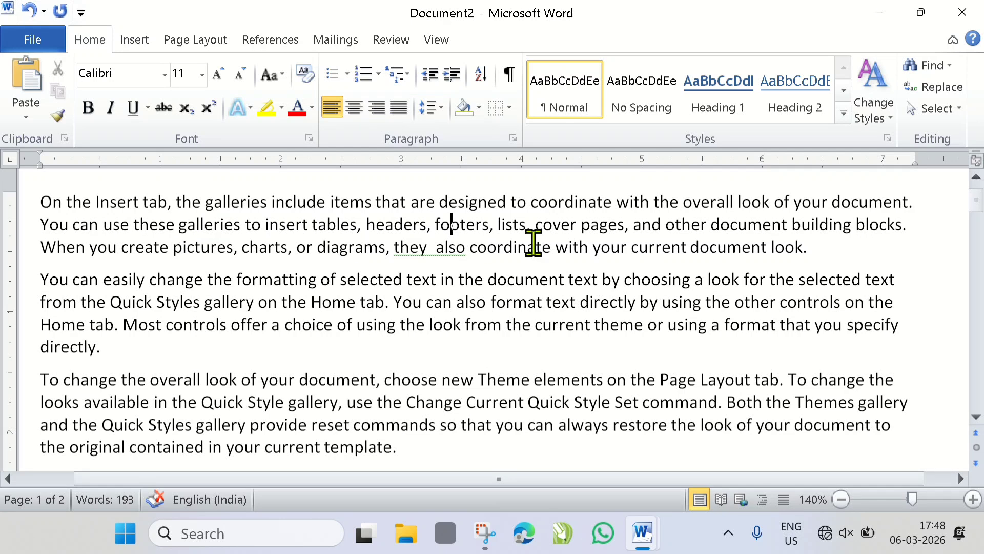
left_click_drag(267, 224, 318, 248)
left_click(308, 248)
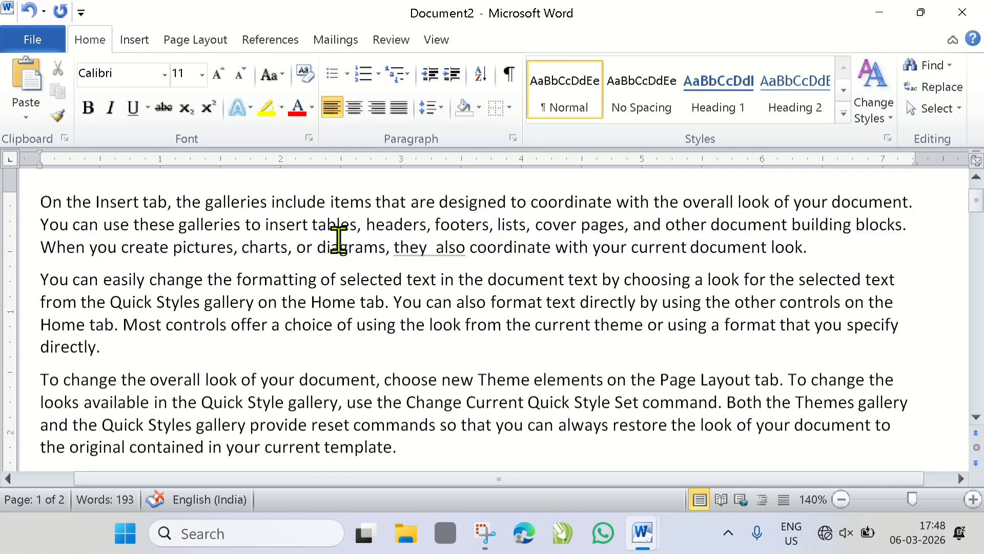
mouse_move(336, 241)
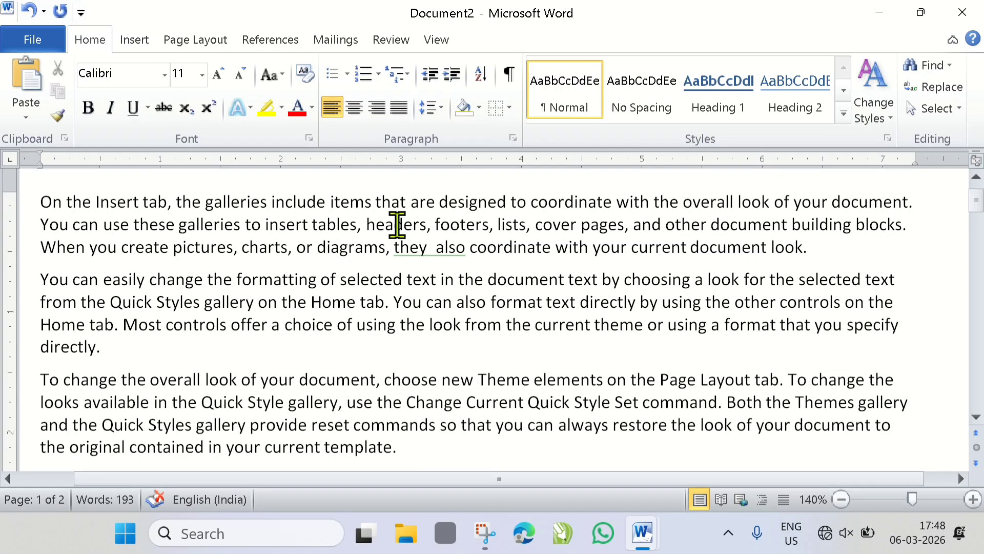
- Shade the first paragraph with the standard light blue and the second paragraph with the standard yellow
left_click(366, 225)
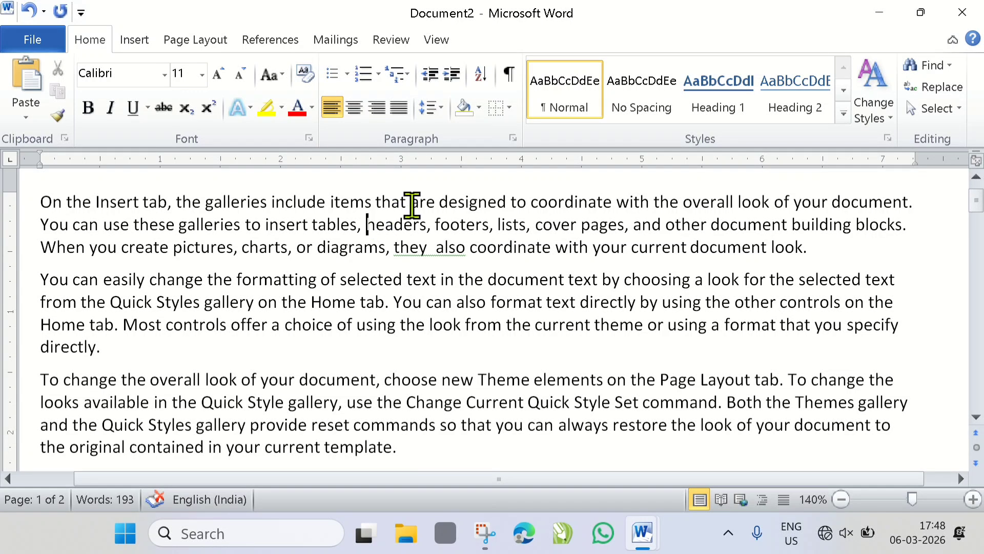
left_click(479, 108)
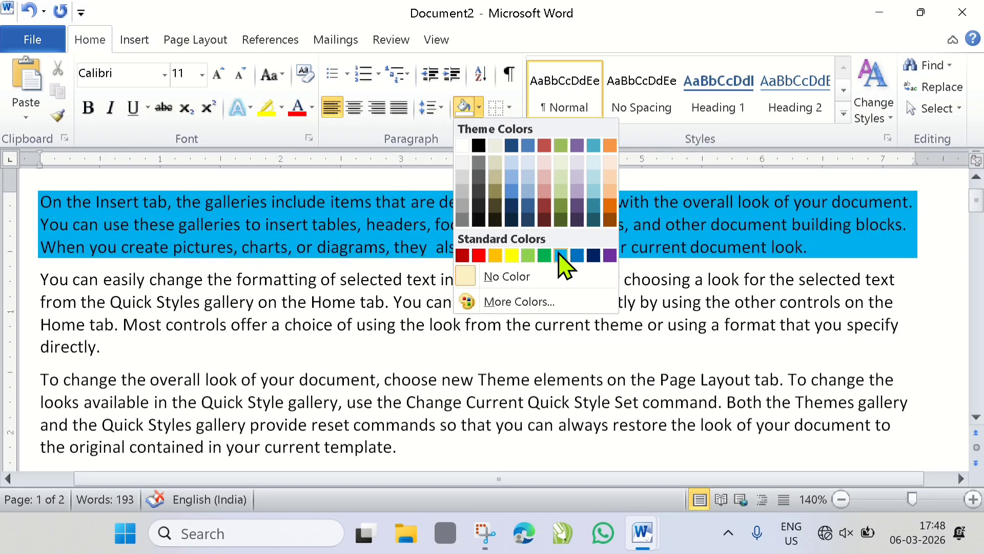
left_click(561, 255)
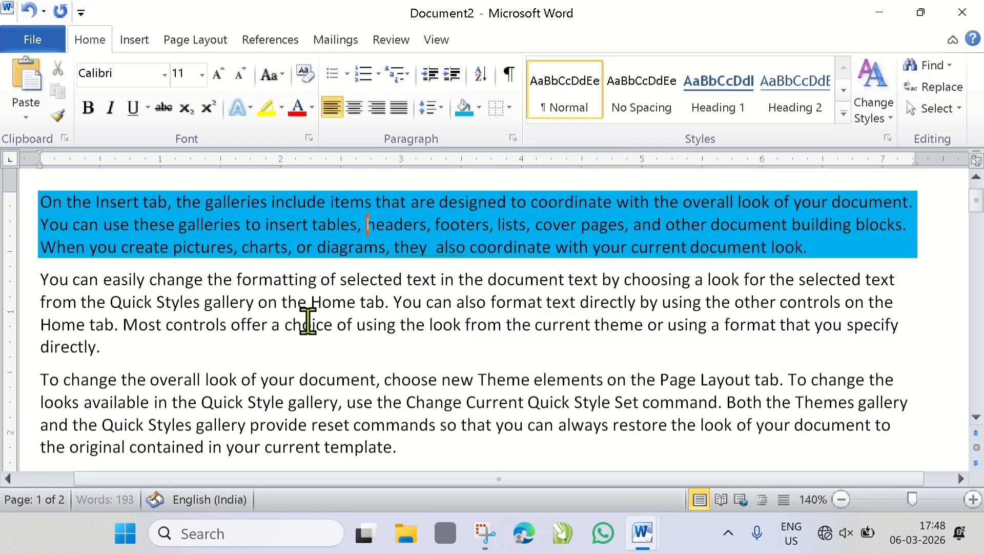
left_click(479, 107)
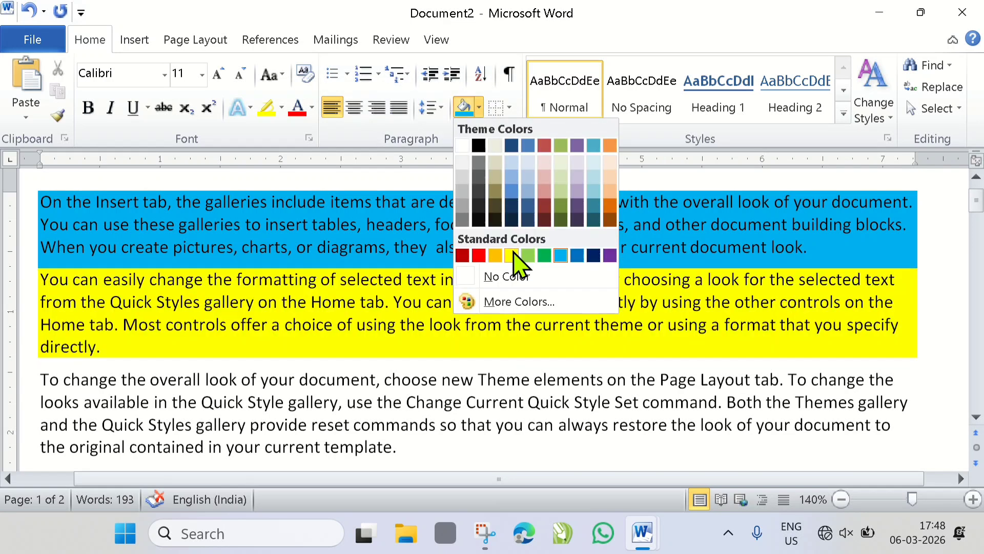
left_click(512, 255)
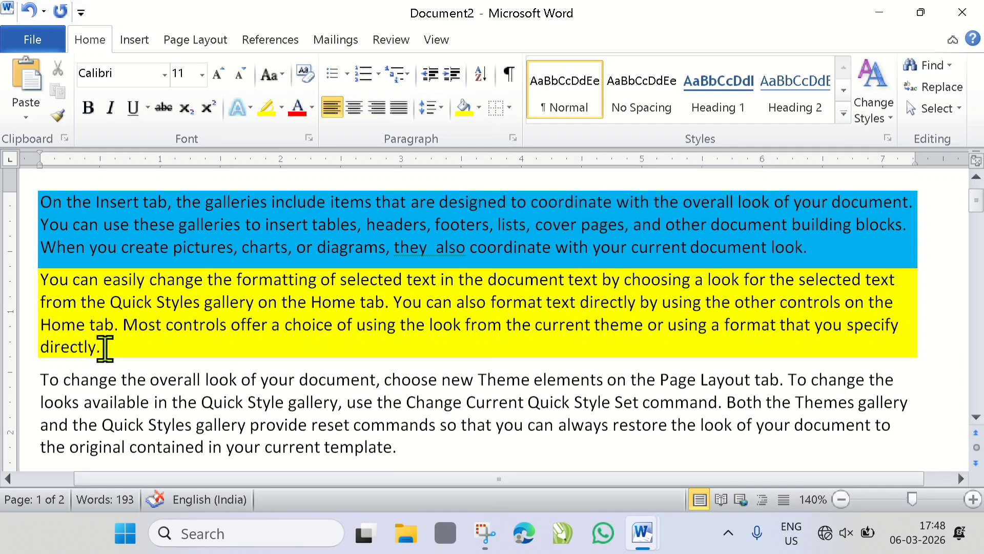
- Remove the shading from the second paragraph and from the first paragraph by setting both to No Color
left_click(390, 306)
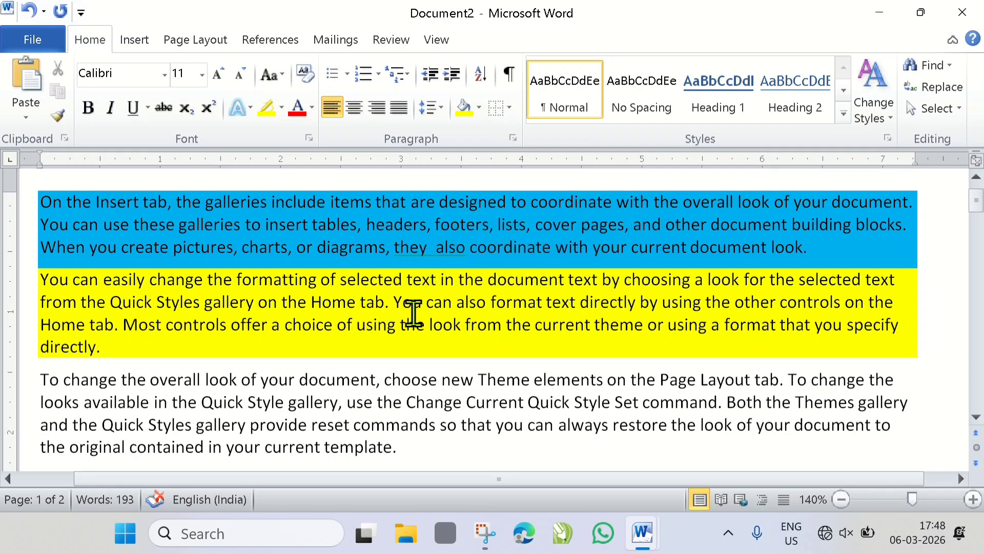
left_click(478, 107)
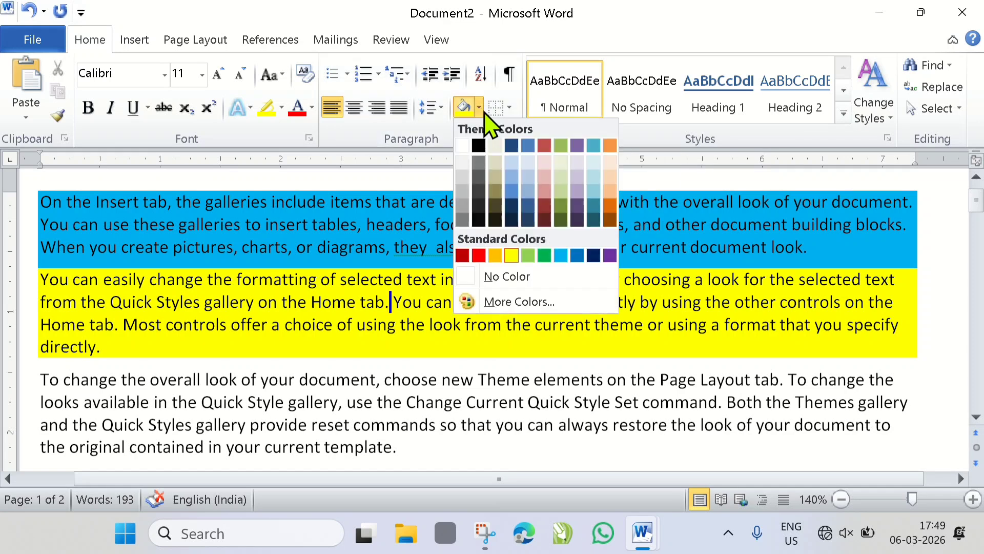
left_click(517, 284)
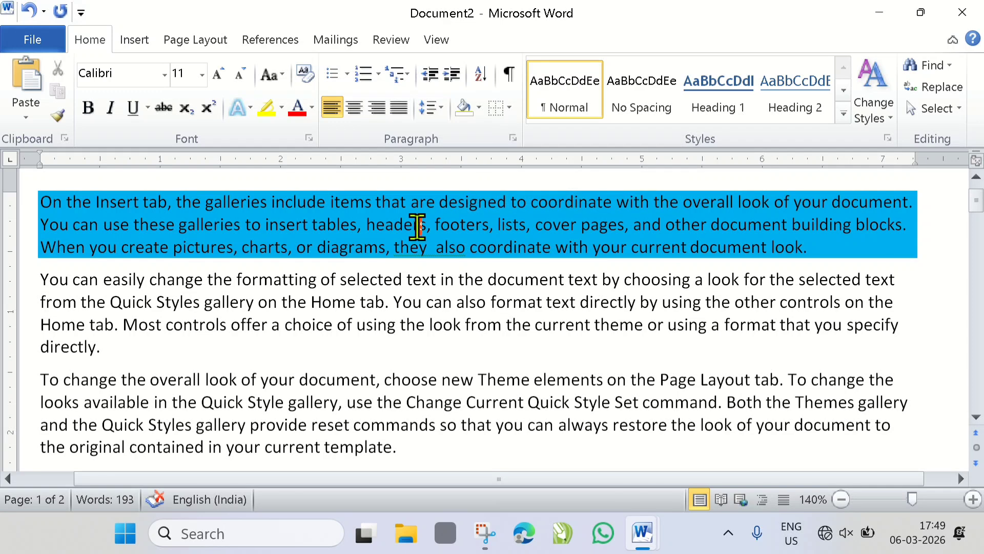
left_click(479, 107)
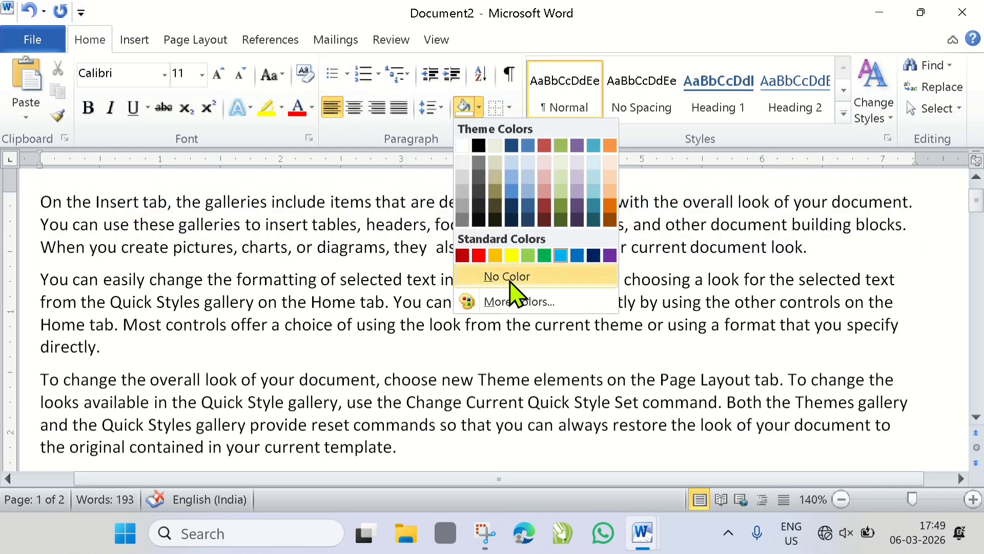
left_click(507, 277)
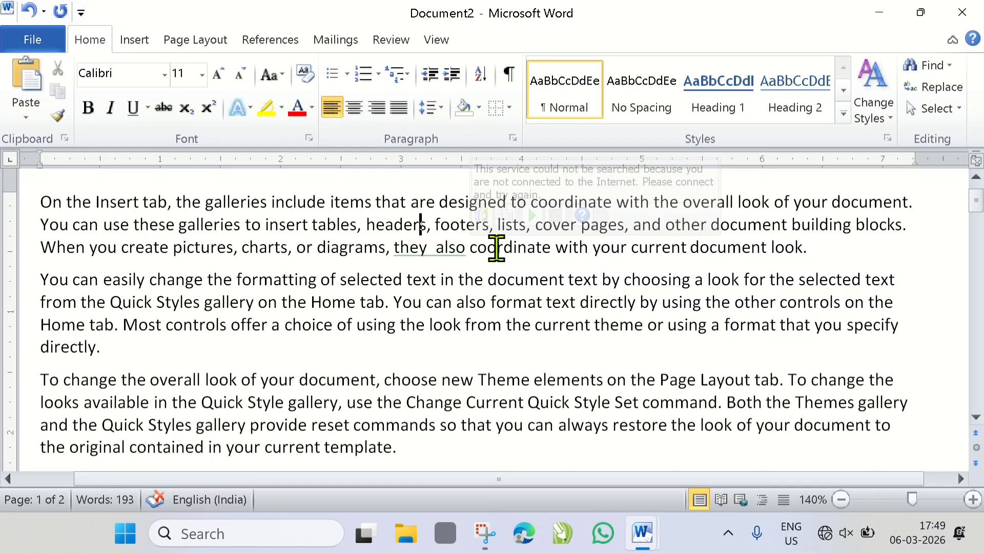
left_click(510, 109)
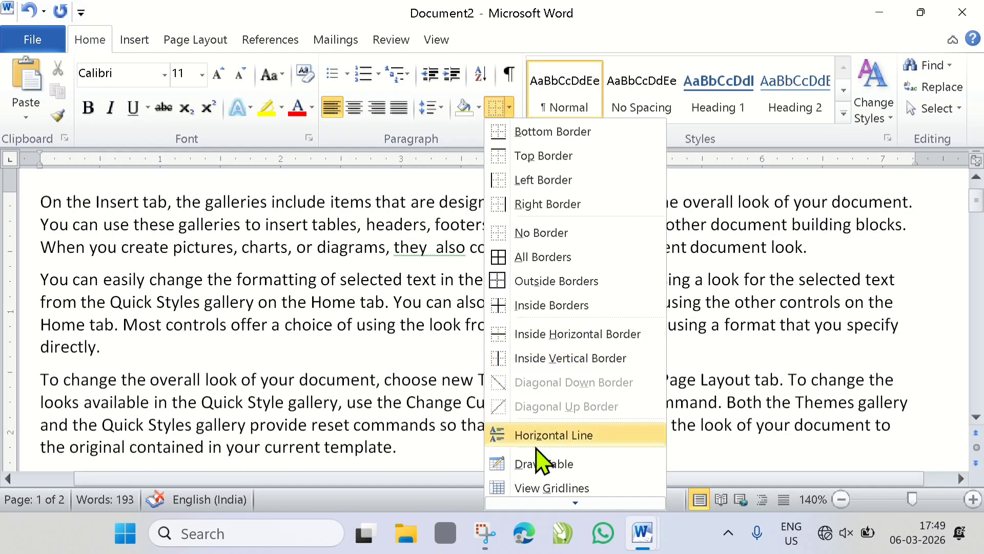
scroll(566, 463, "down", 1)
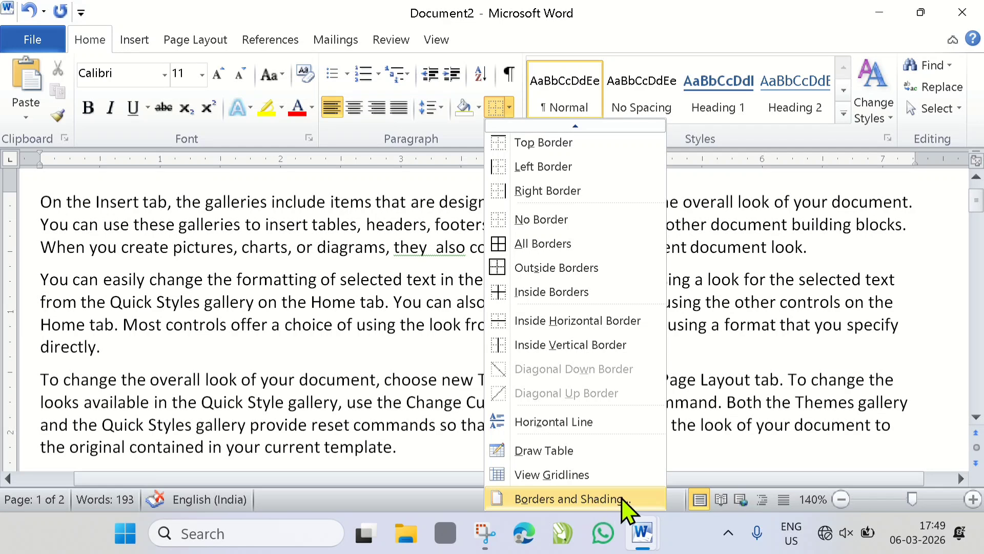
left_click(347, 286)
scroll(345, 264, "down", 1)
scroll(343, 263, "up", 2)
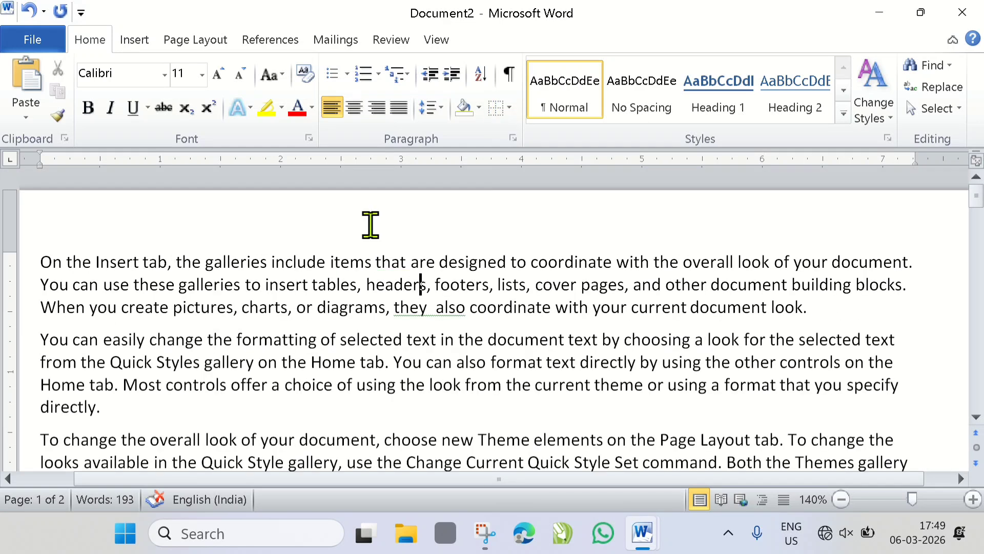
left_click_drag(39, 261, 835, 307)
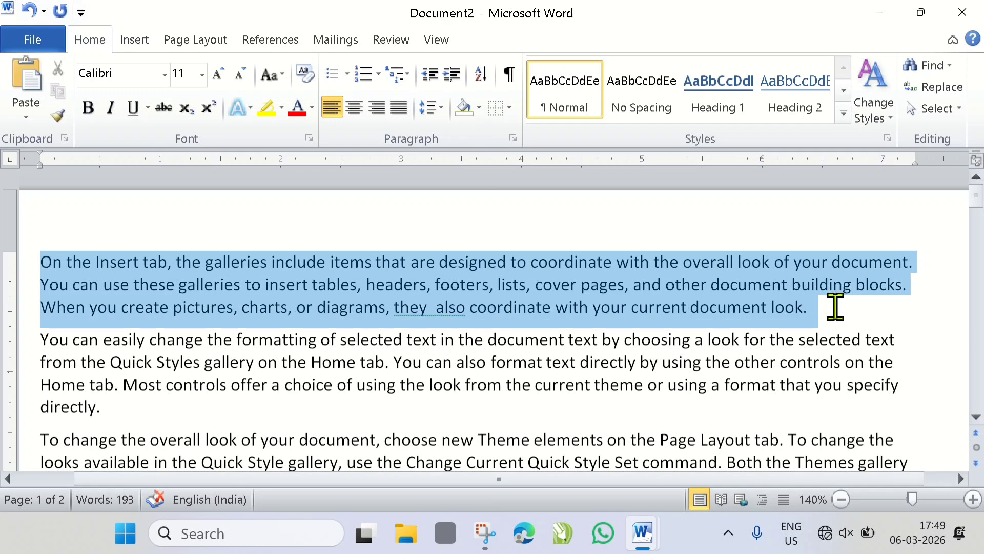
left_click(521, 309)
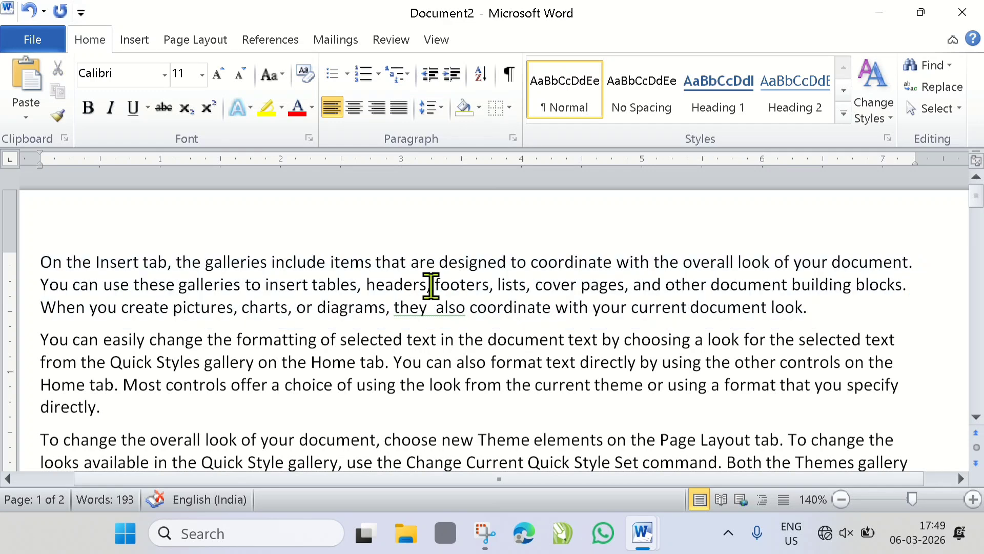
- Add a bottom, top, left and right border one at a time to the first paragraph
left_click(431, 285)
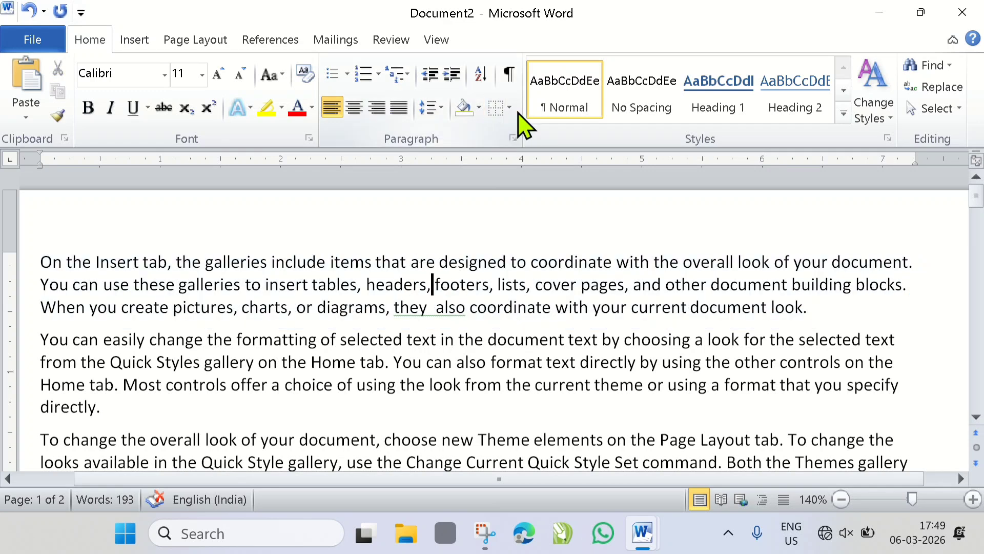
left_click(511, 111)
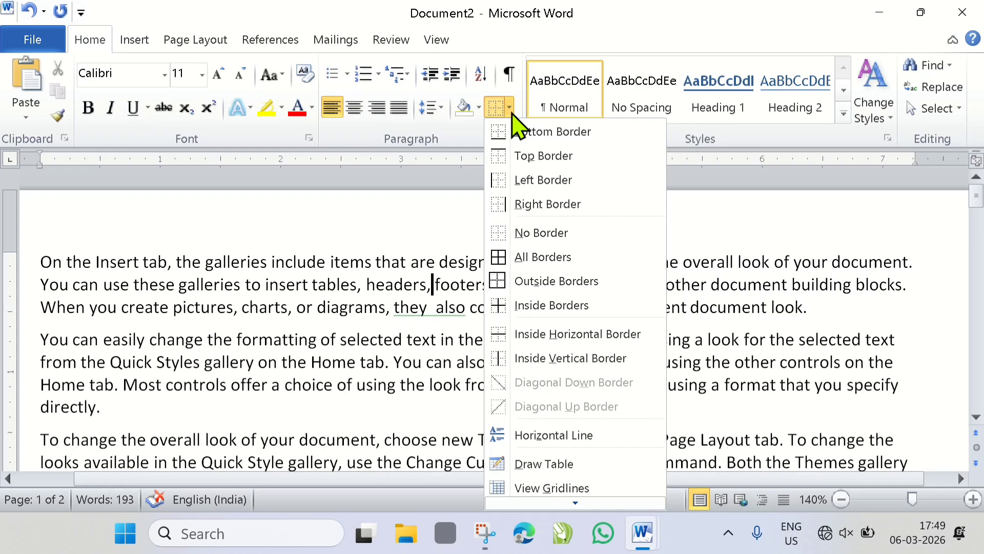
left_click(555, 134)
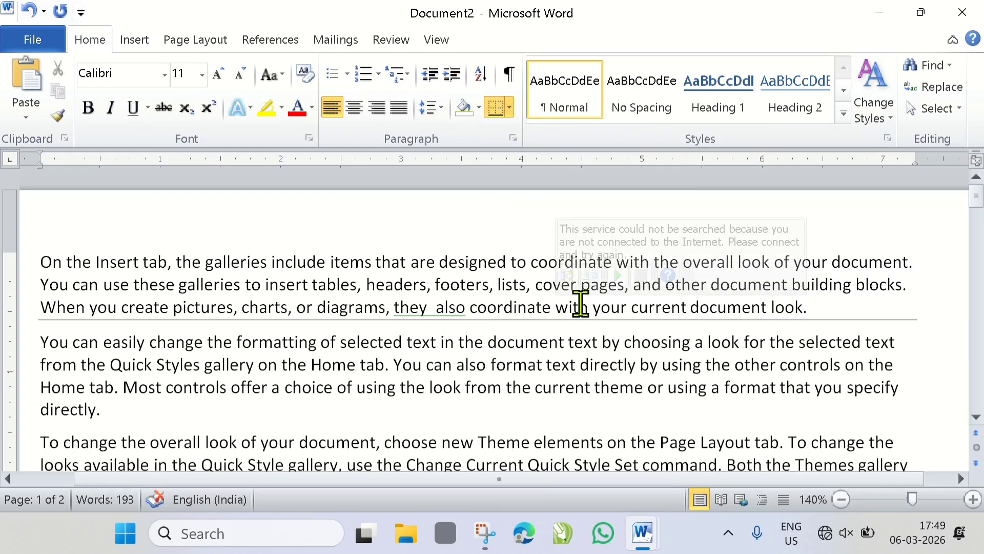
left_click(511, 108)
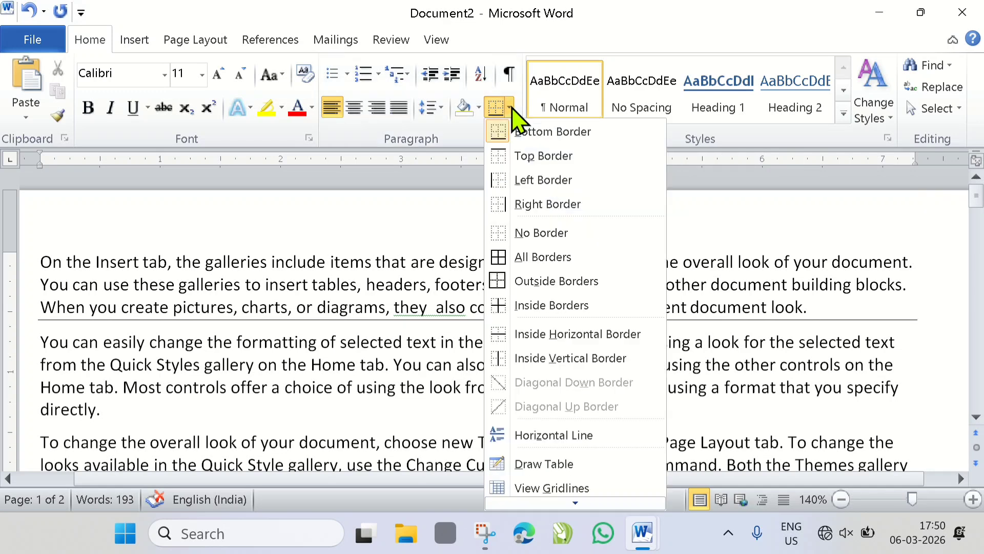
left_click(529, 159)
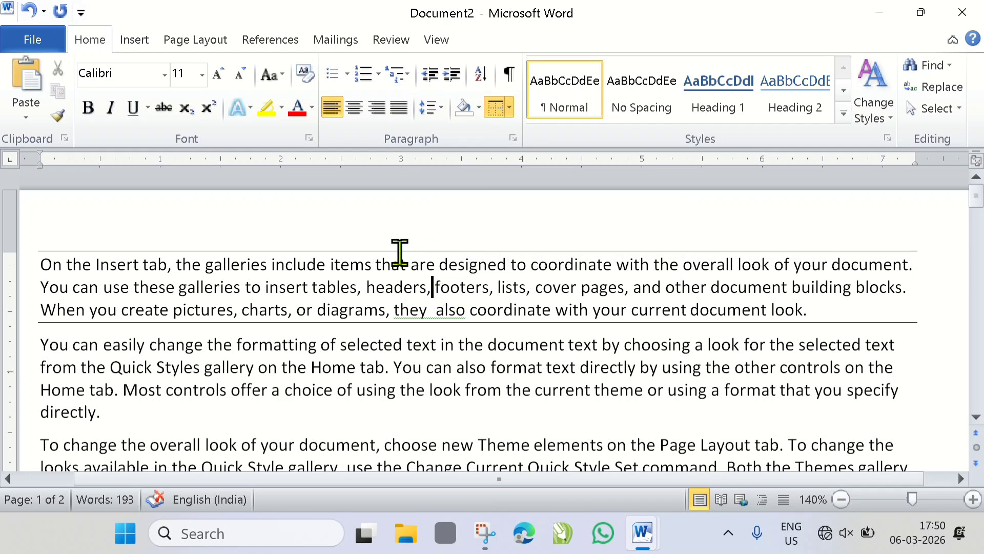
left_click(509, 109)
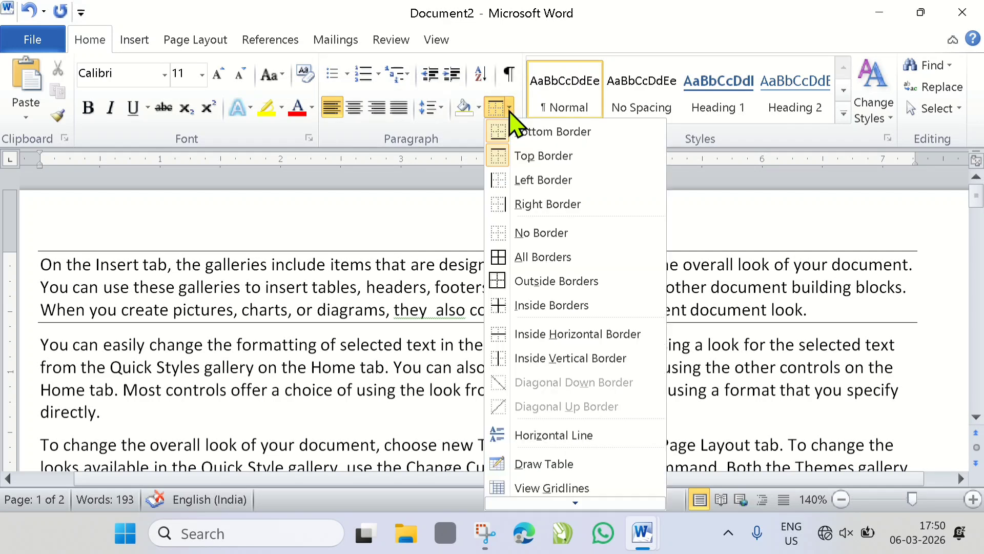
left_click(548, 180)
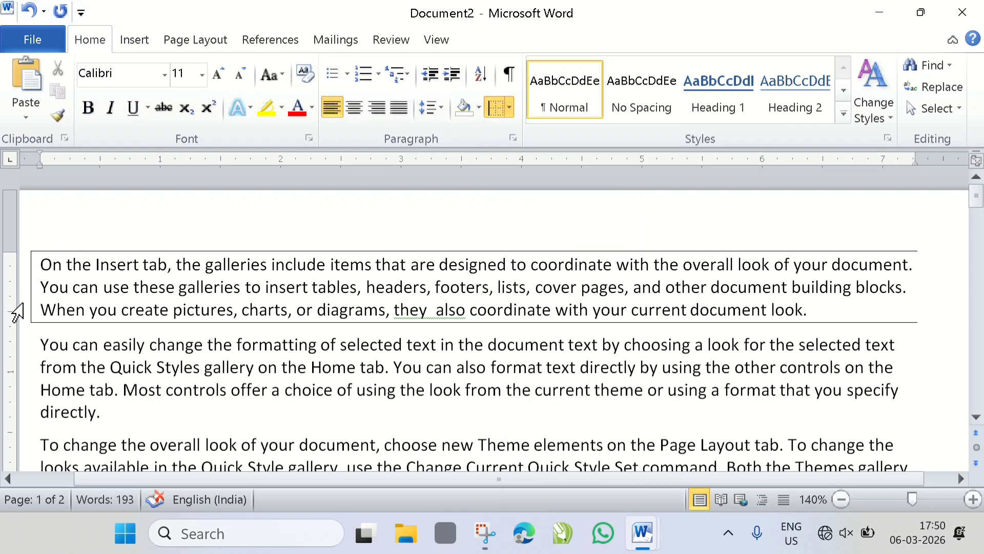
left_click(510, 108)
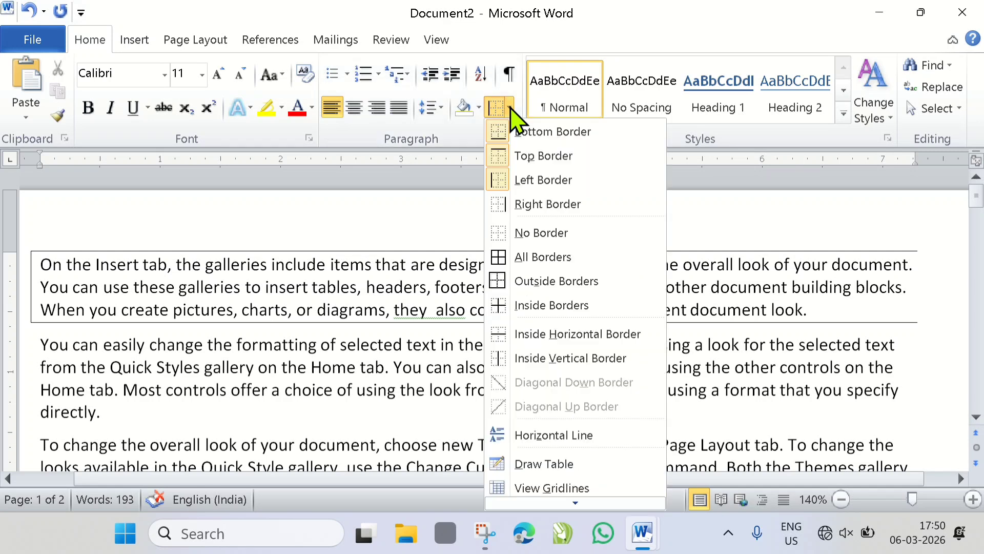
left_click(549, 211)
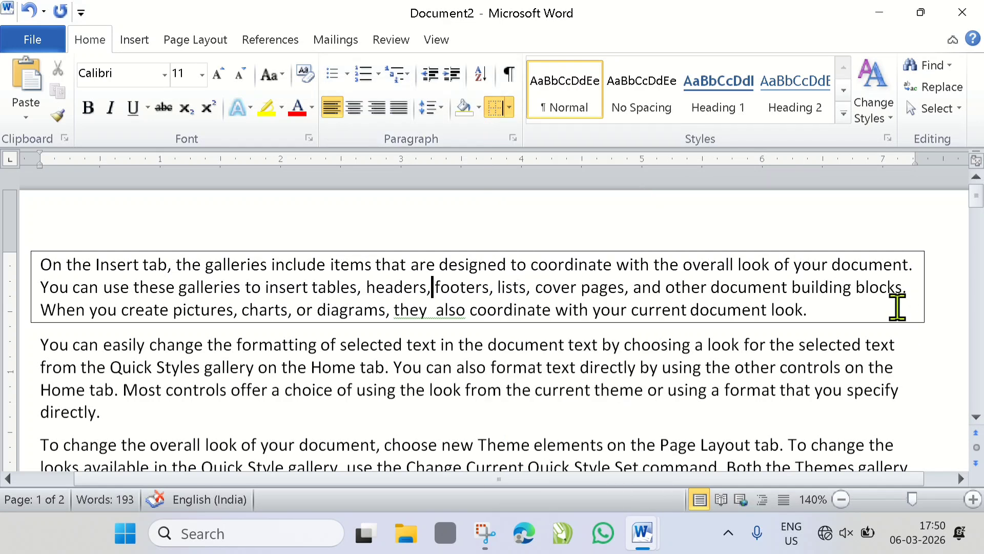
- Clear the first paragraph's individual borders with No Border and apply All Borders to it
left_click(510, 109)
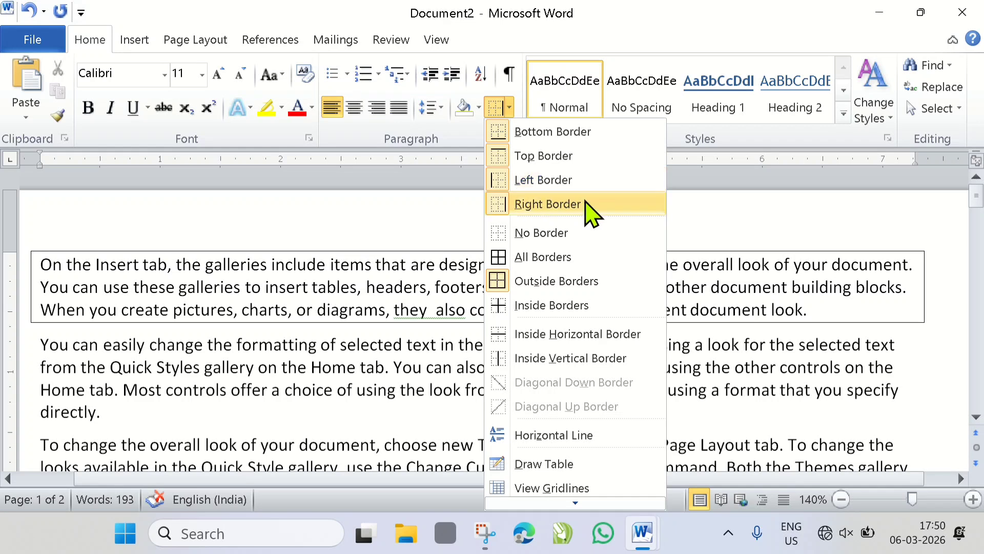
left_click(525, 239)
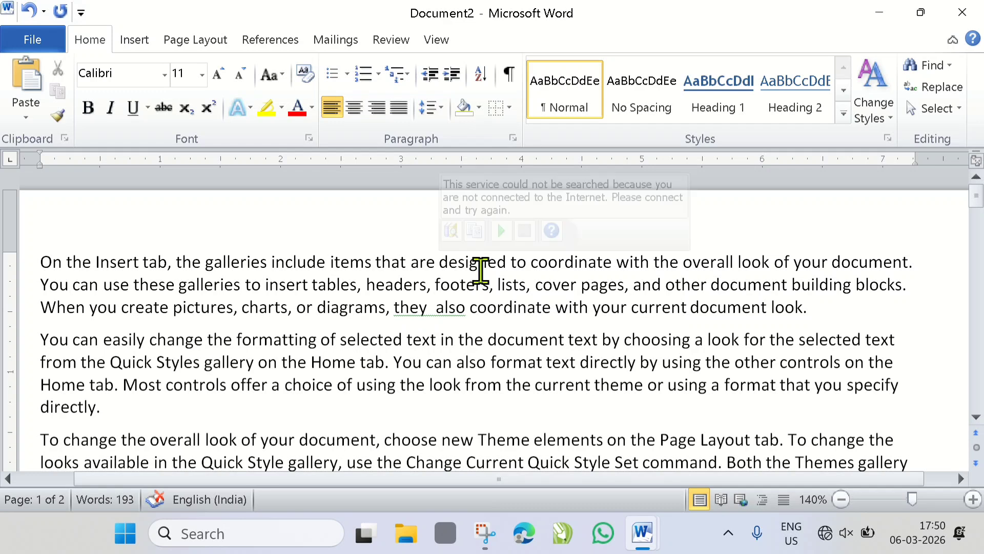
left_click(510, 108)
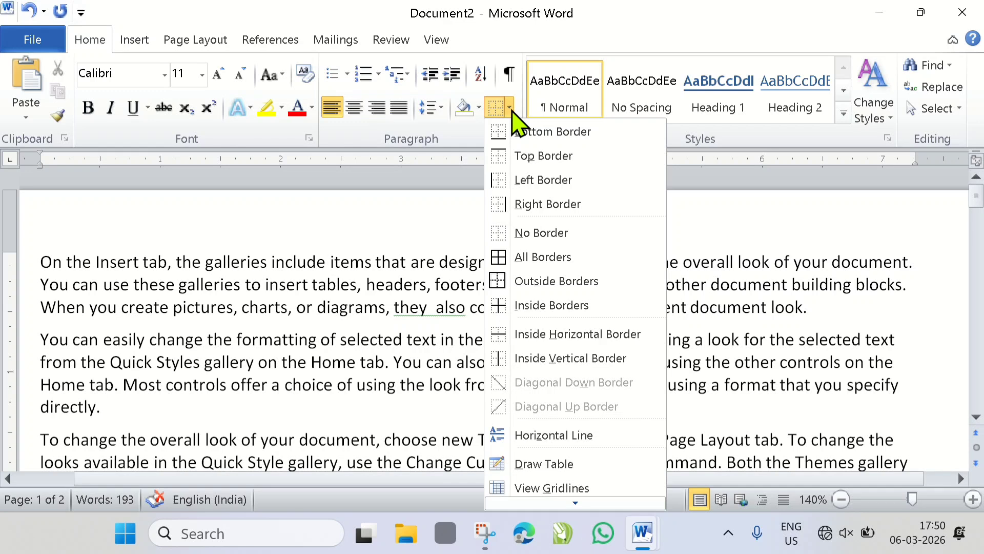
left_click(550, 261)
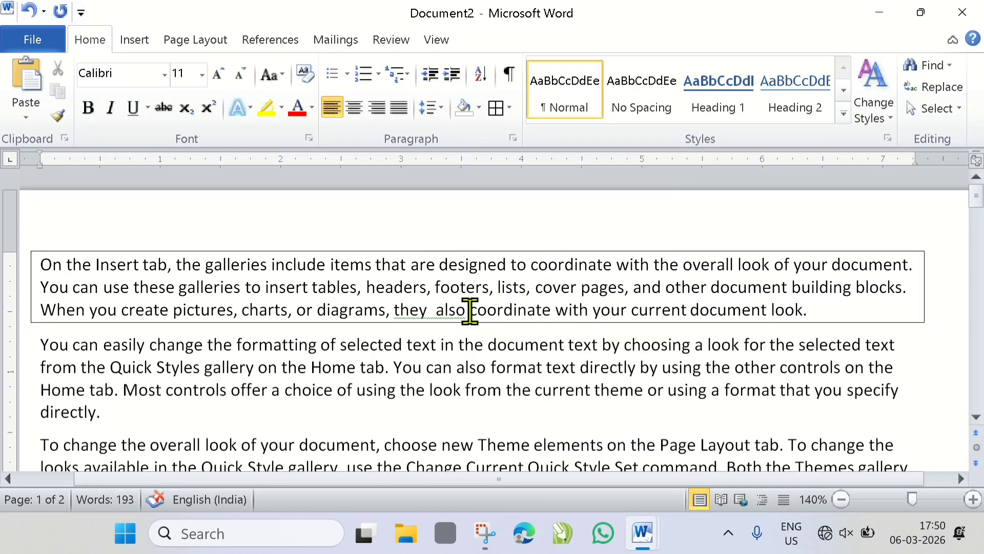
left_click(510, 107)
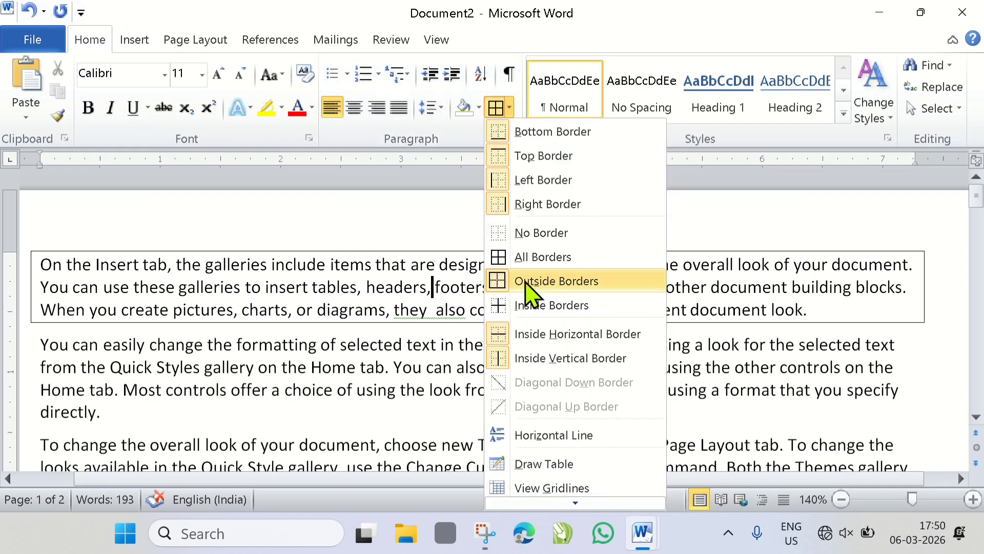
left_click(319, 267)
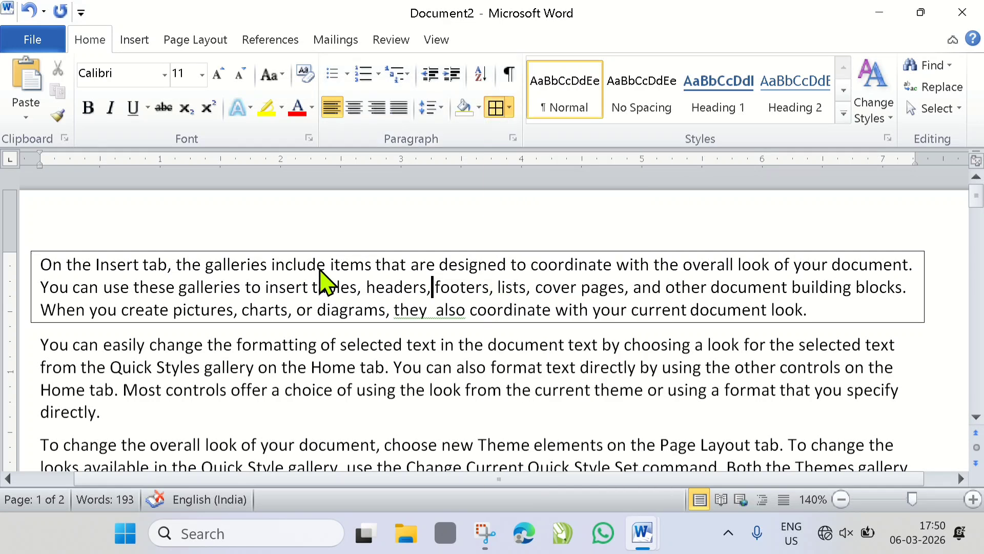
- Apply Inside Borders to the first paragraph
mouse_move(424, 256)
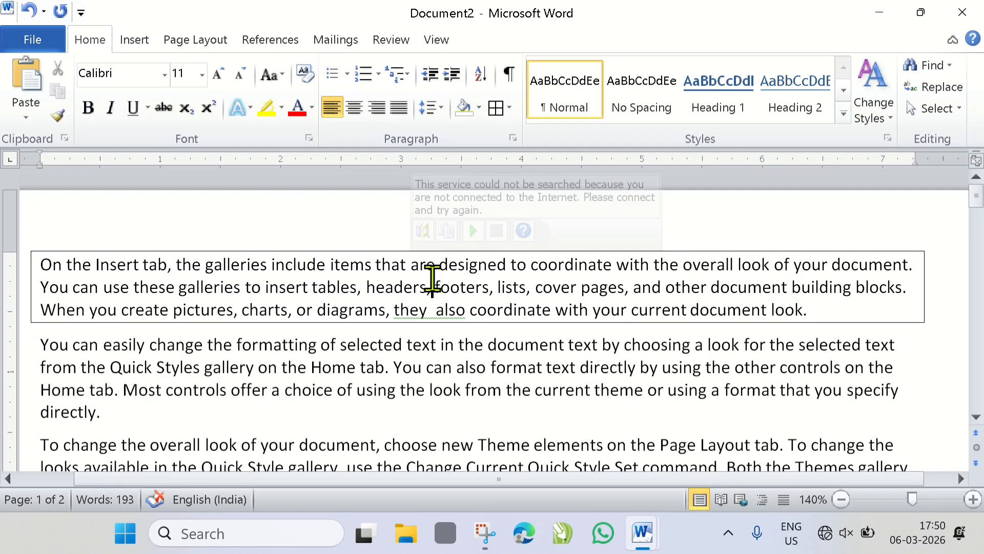
left_click(509, 108)
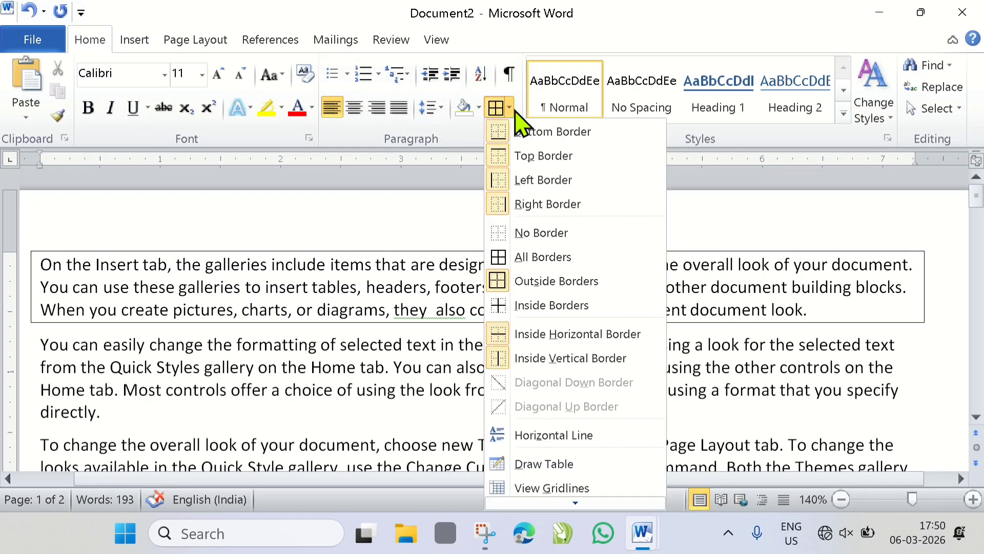
left_click(514, 308)
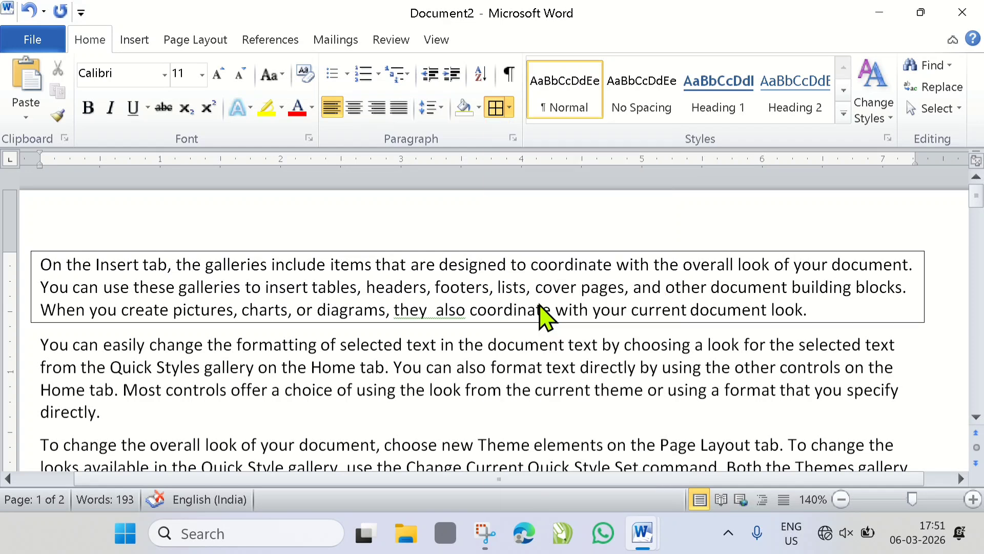
- Insert a horizontal line in the second paragraph before "the look from the current theme" and delete the line
left_click(509, 108)
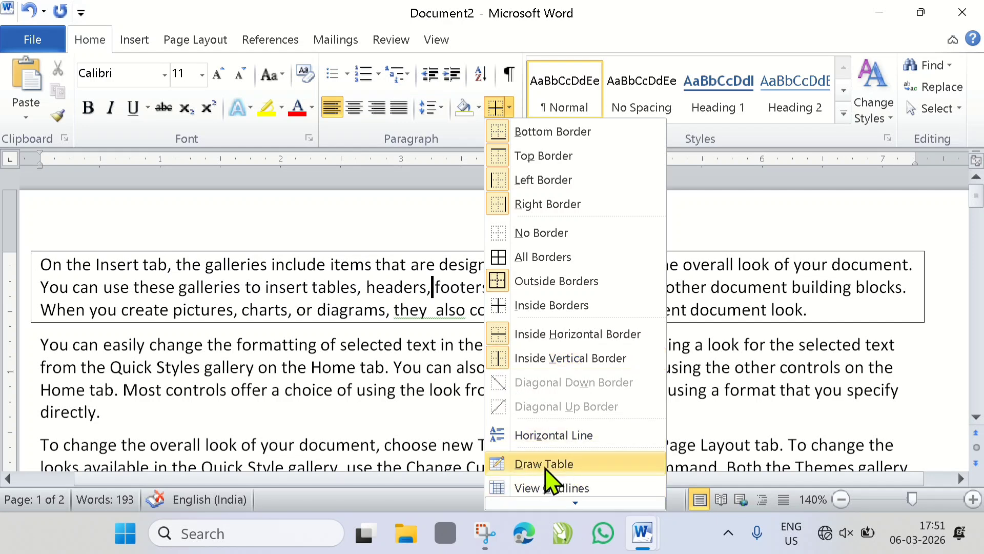
scroll(556, 395, "down", 1)
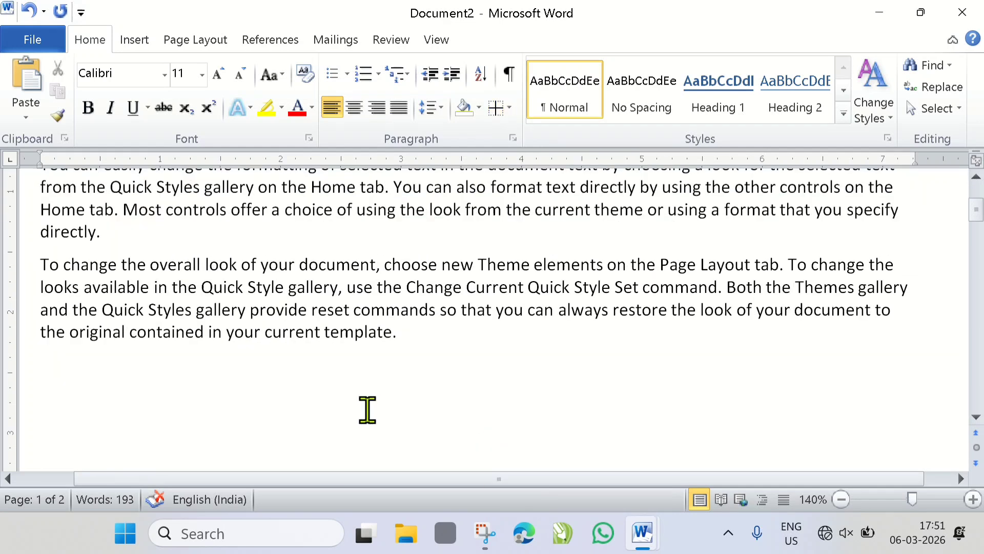
scroll(367, 402, "up", 2)
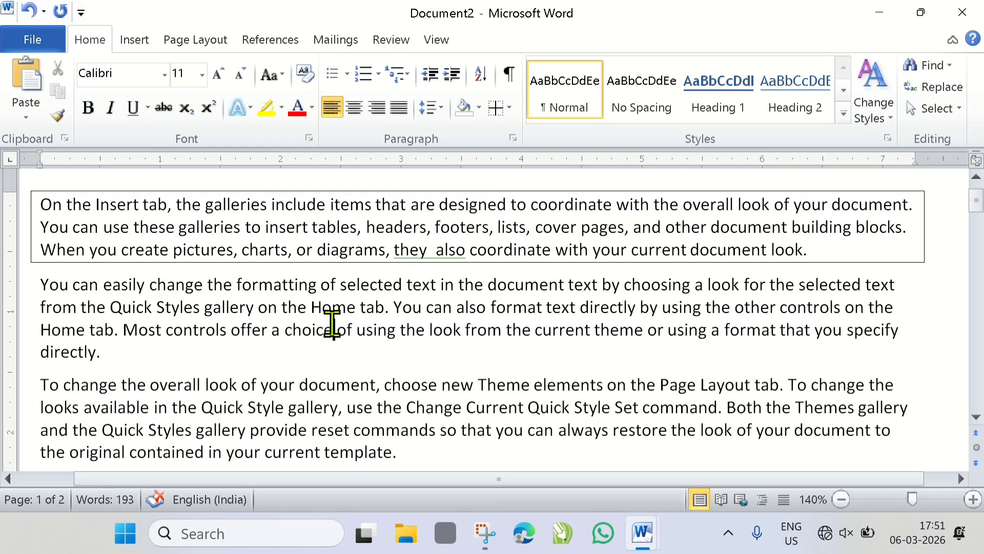
left_click(332, 406)
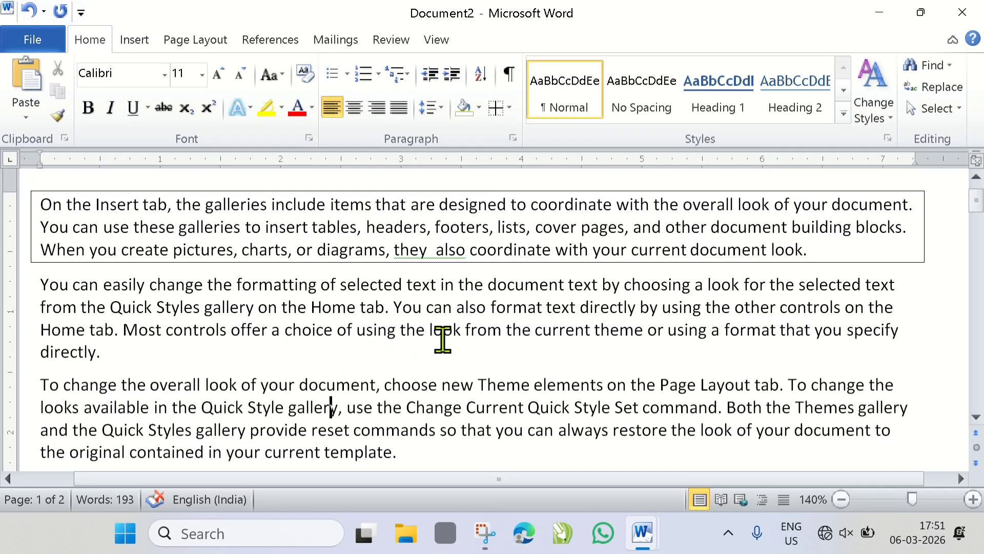
mouse_move(419, 327)
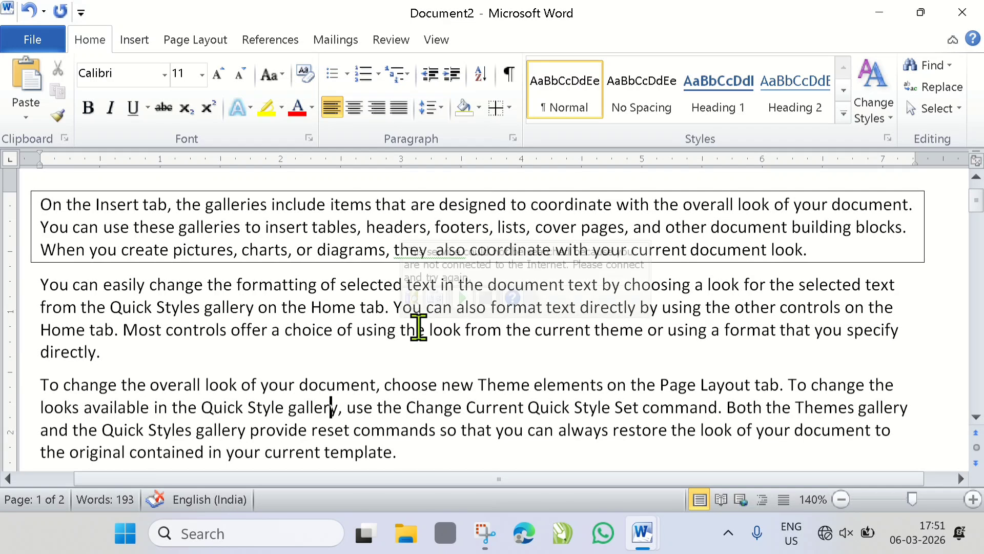
left_click(400, 326)
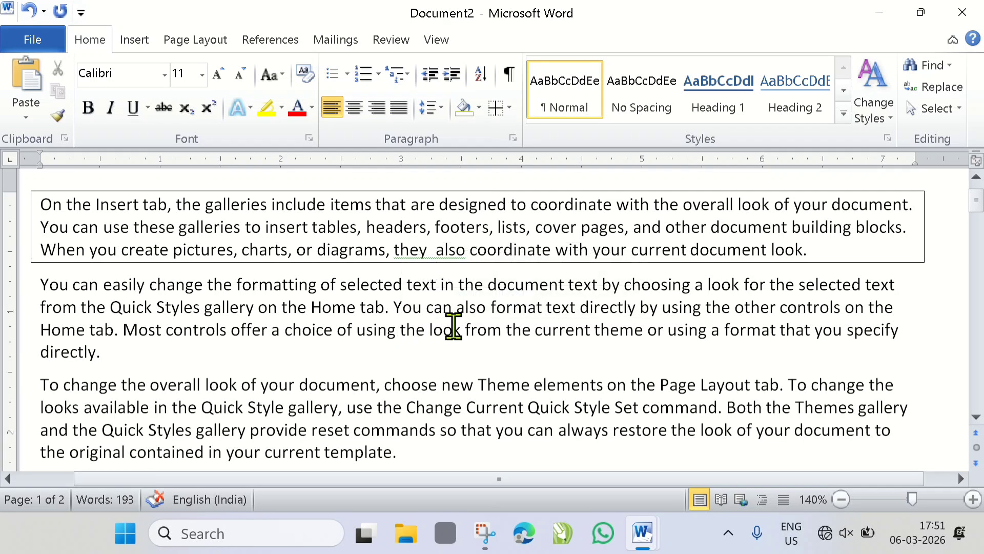
left_click(509, 108)
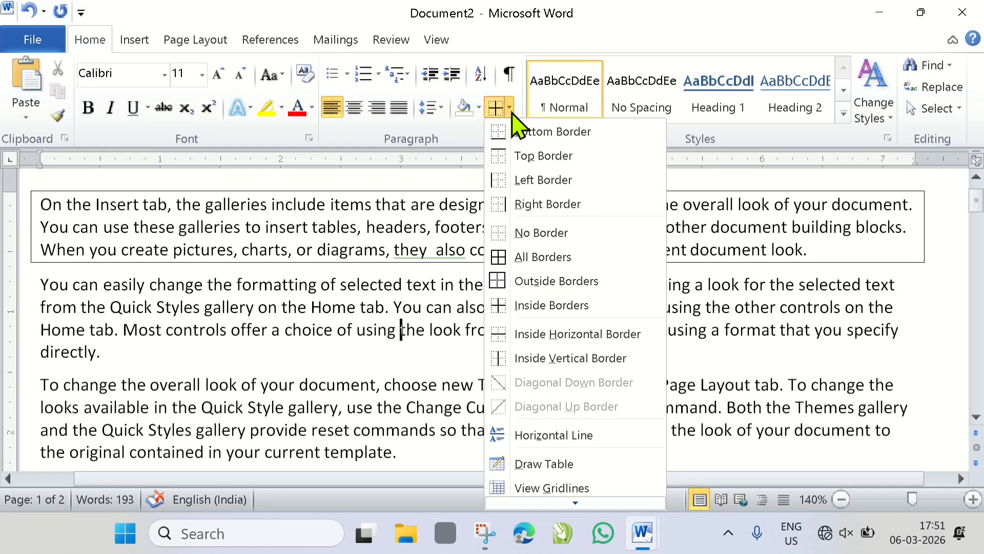
left_click(531, 435)
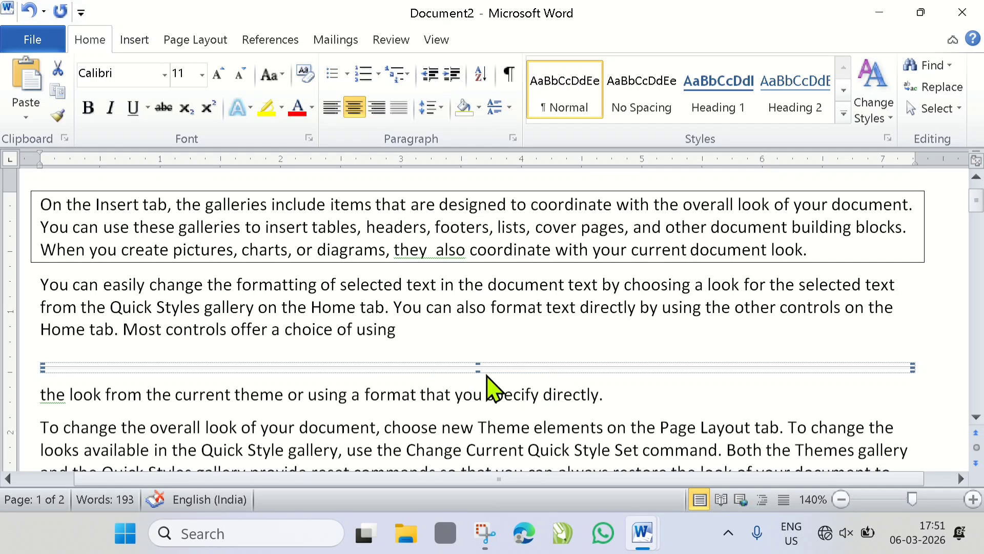
key("Delete")
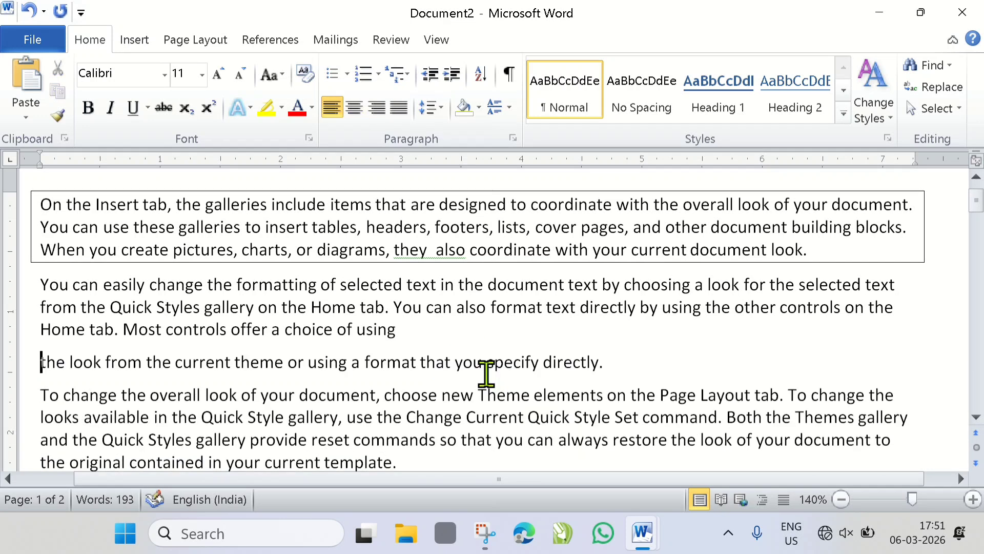
- Draw a table frame about 5 inches wide below the last paragraph with Draw Table
left_click(509, 107)
scroll(530, 339, "down", 1)
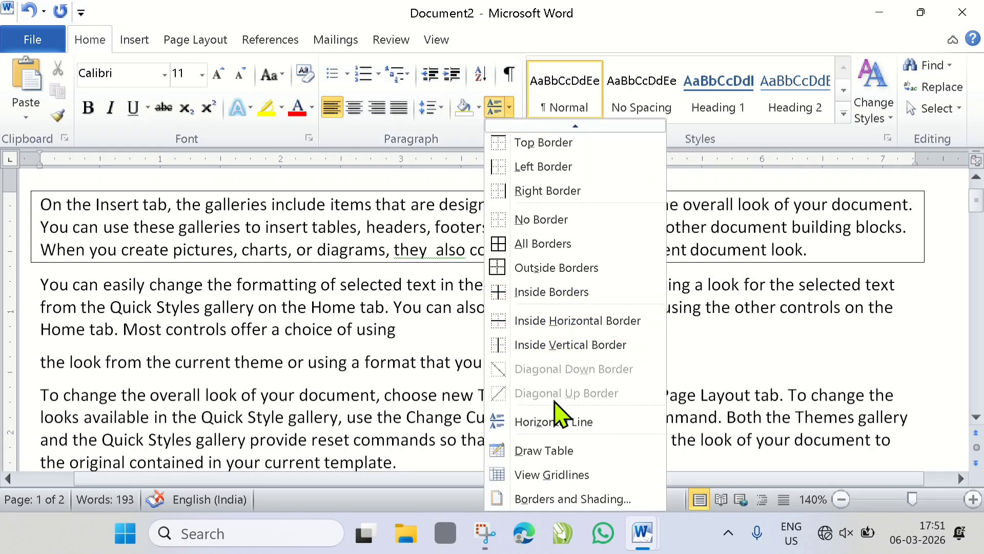
left_click(556, 451)
scroll(351, 365, "down", 4)
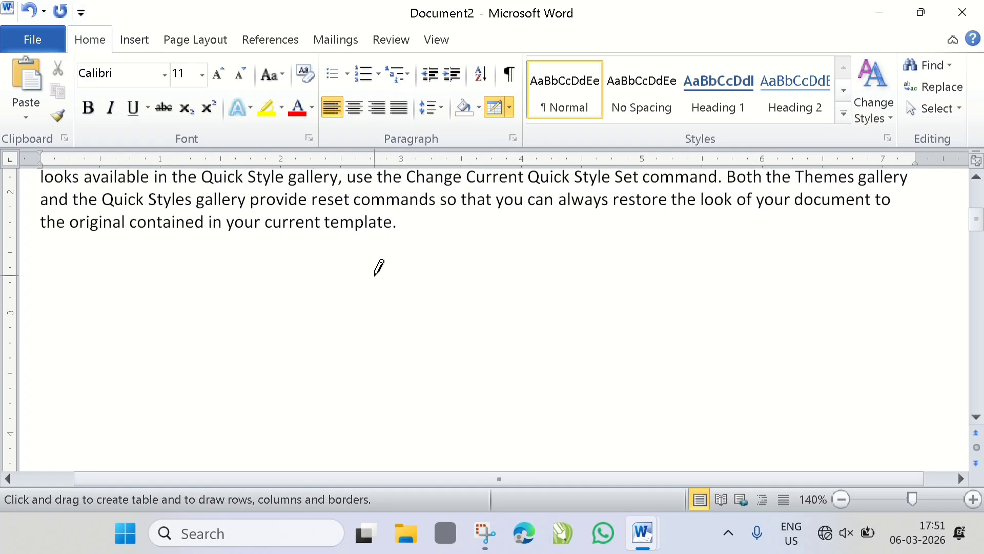
scroll(368, 297, "down", 1)
mouse_move(140, 203)
left_mouse_down()
mouse_move(406, 369)
mouse_move(750, 370)
left_mouse_up()
scroll(256, 195, "up", 1)
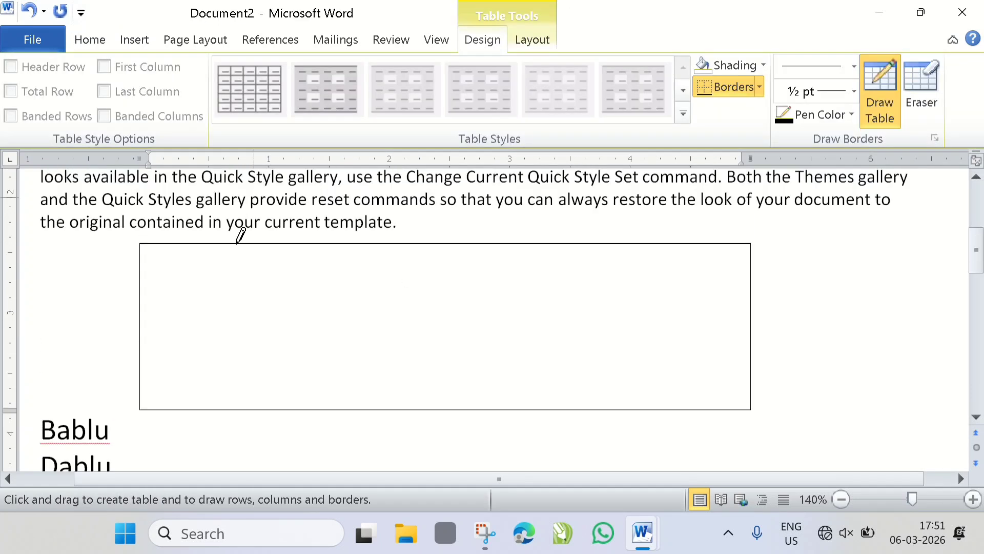
- Draw two full-height column dividers in the table's left half and a narrow box between them
left_click_drag(237, 244, 238, 406)
left_click_drag(347, 245, 321, 406)
left_click_drag(413, 244, 413, 409)
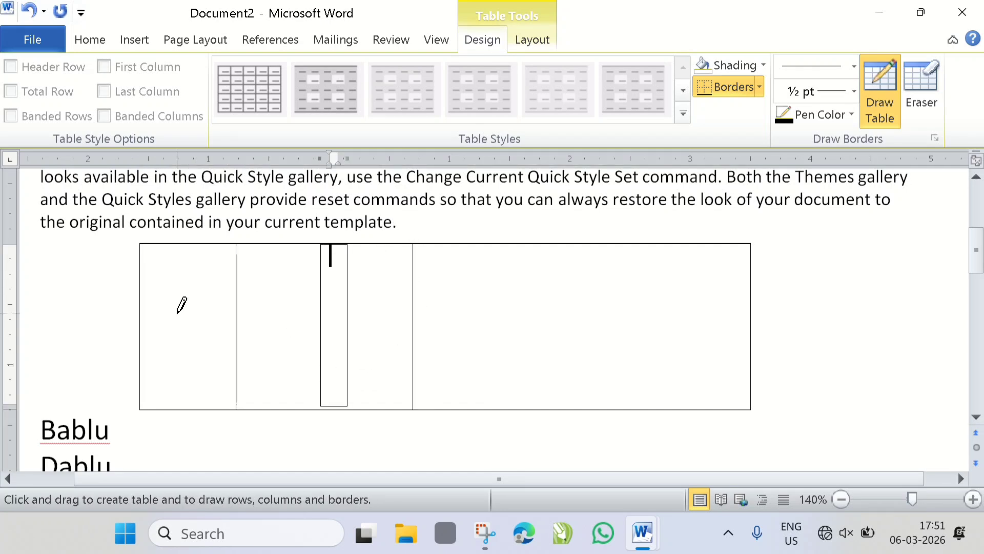
- Draw horizontal row lines across the table and undo the last one drawn
left_click_drag(140, 290, 767, 293)
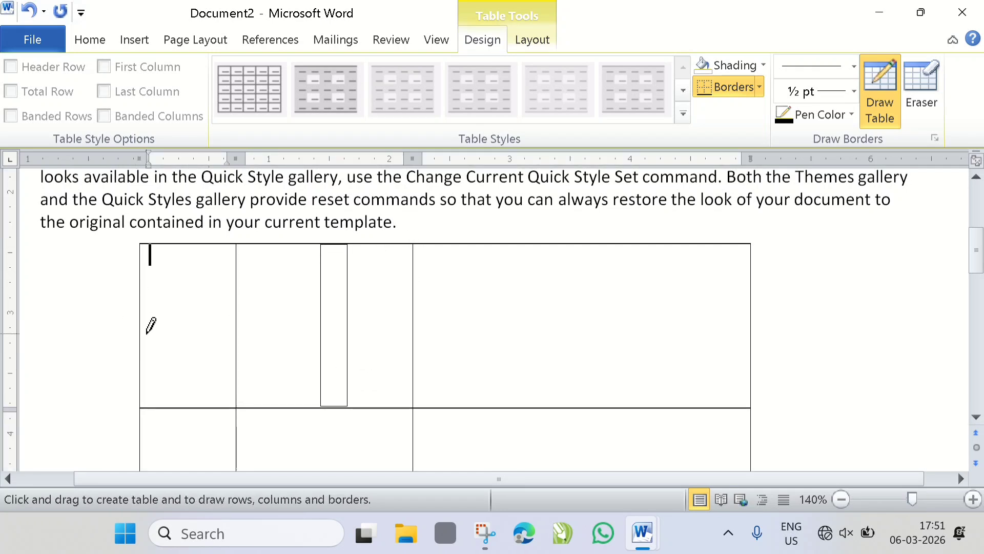
mouse_move(142, 332)
left_mouse_down()
mouse_move(675, 326)
mouse_move(286, 344)
left_mouse_up()
left_click_drag(140, 296, 389, 280)
key("ctrl+z")
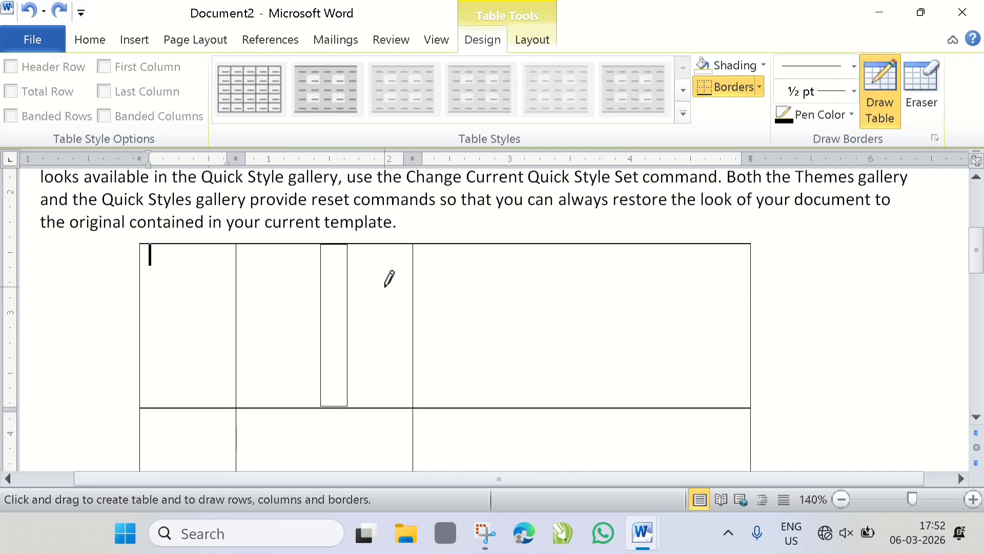
- Look through the table's border options down to View Gridlines and leave table drawing mode
scroll(441, 262, "up", 5)
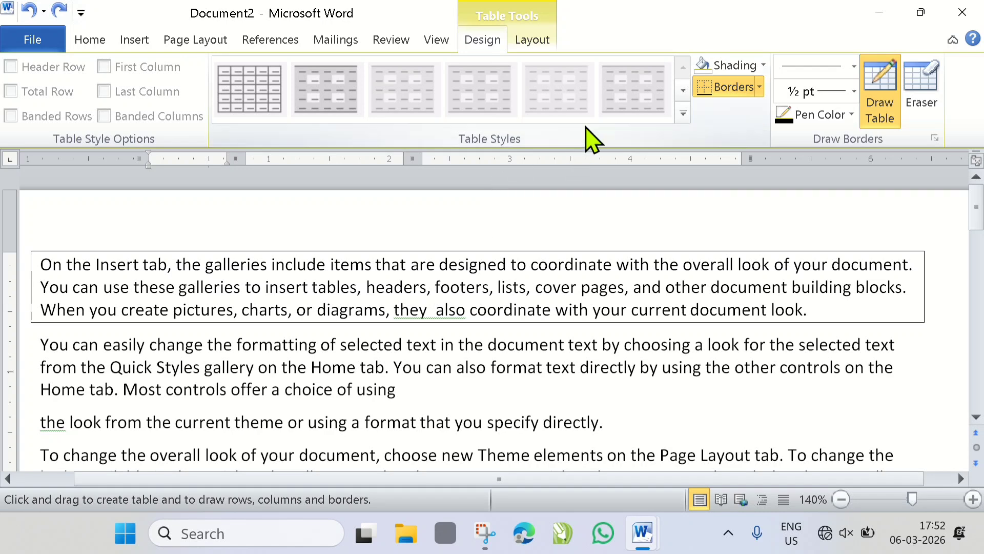
left_click(96, 41)
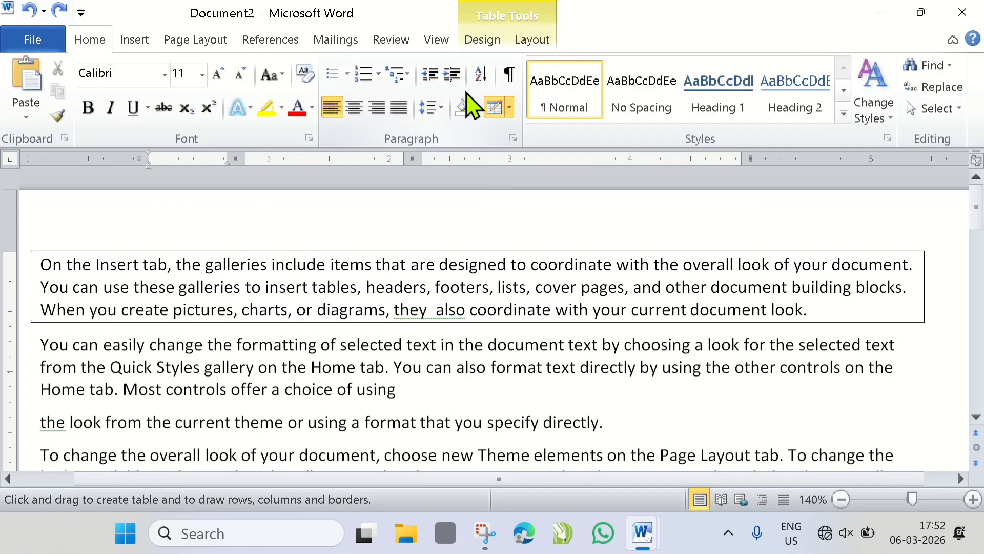
left_click(509, 108)
scroll(551, 410, "down", 1)
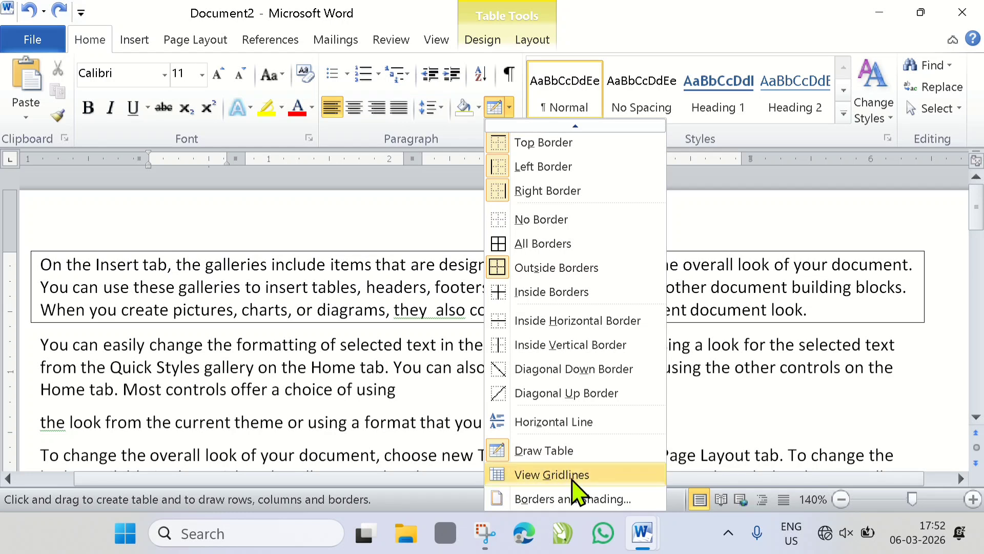
scroll(359, 418, "down", 4)
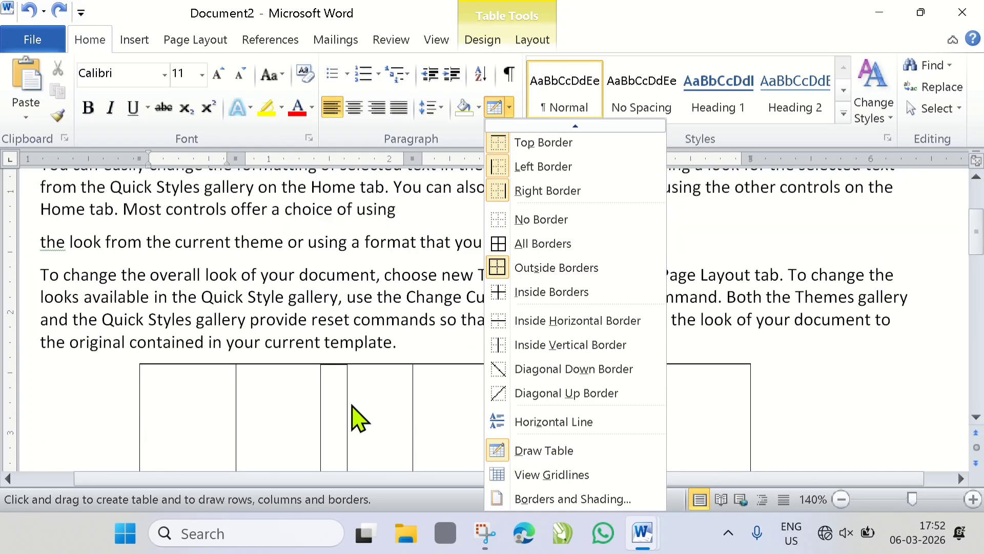
scroll(370, 368, "down", 2)
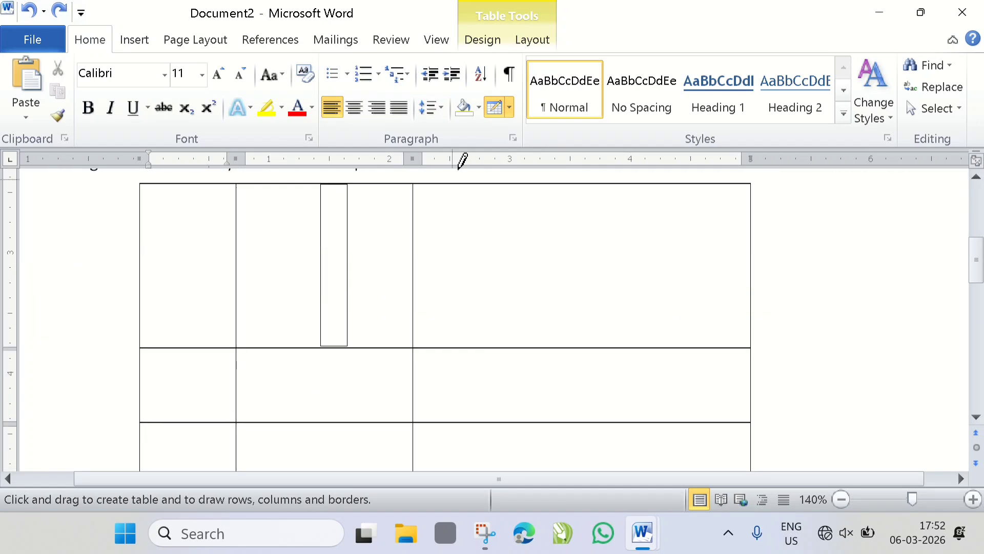
left_click(393, 295)
left_click(513, 281)
key("Escape")
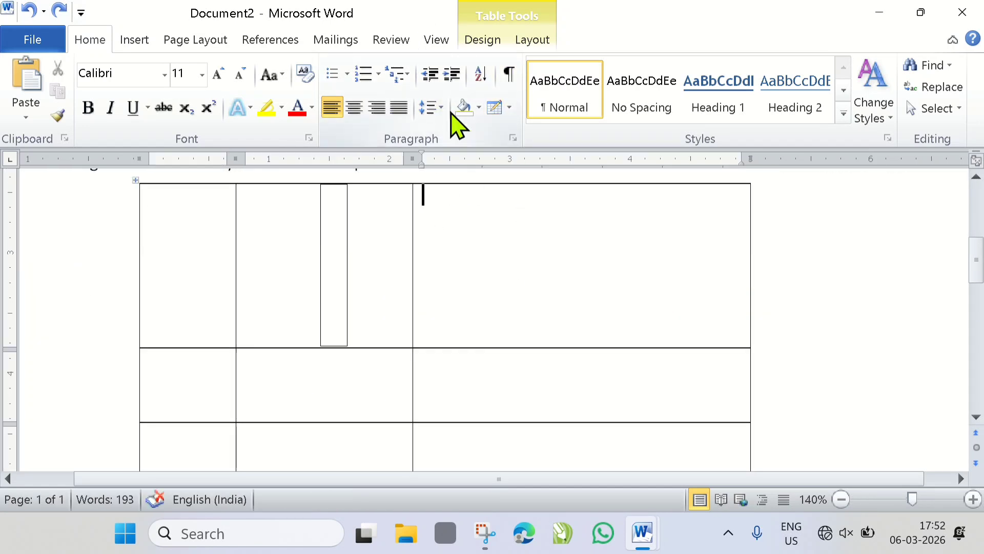
- Erase the bottom edge of the table's bottom-right cell with the Eraser
scroll(492, 323, "up", 2)
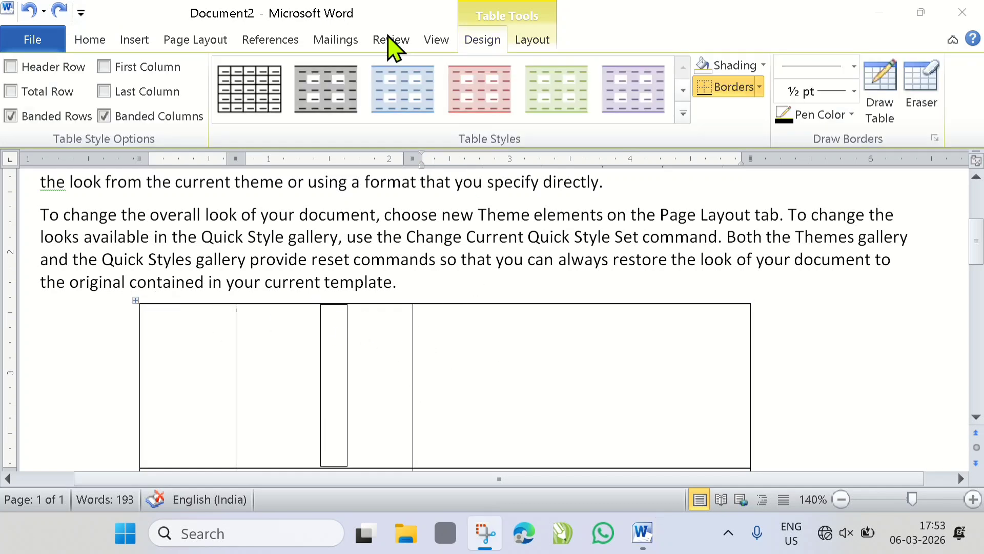
left_click(482, 371)
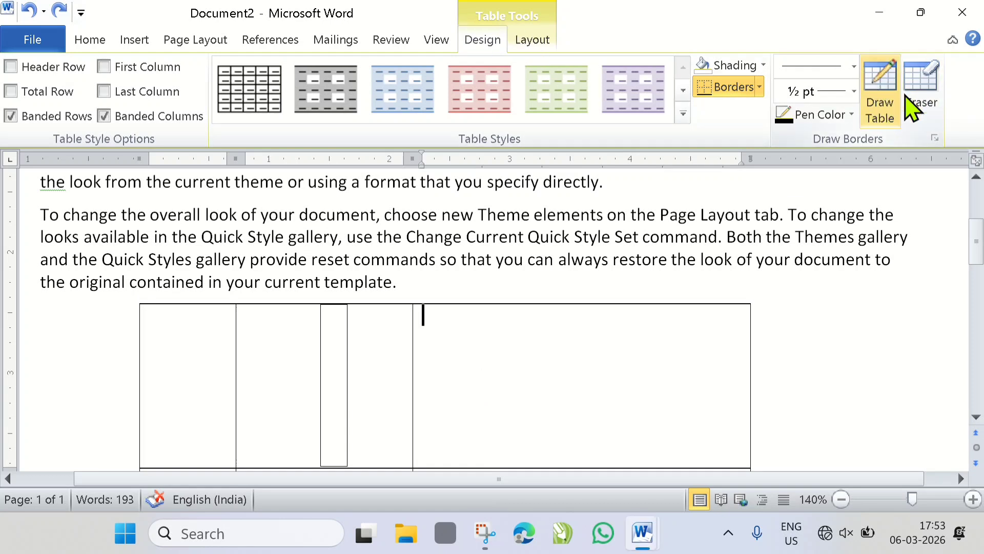
scroll(916, 109, "down", 1)
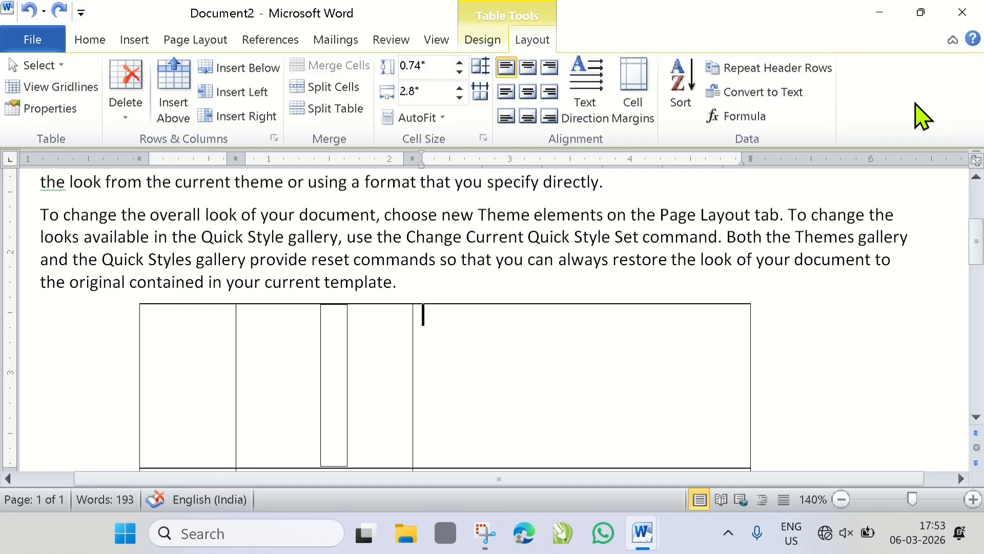
scroll(797, 109, "up", 5)
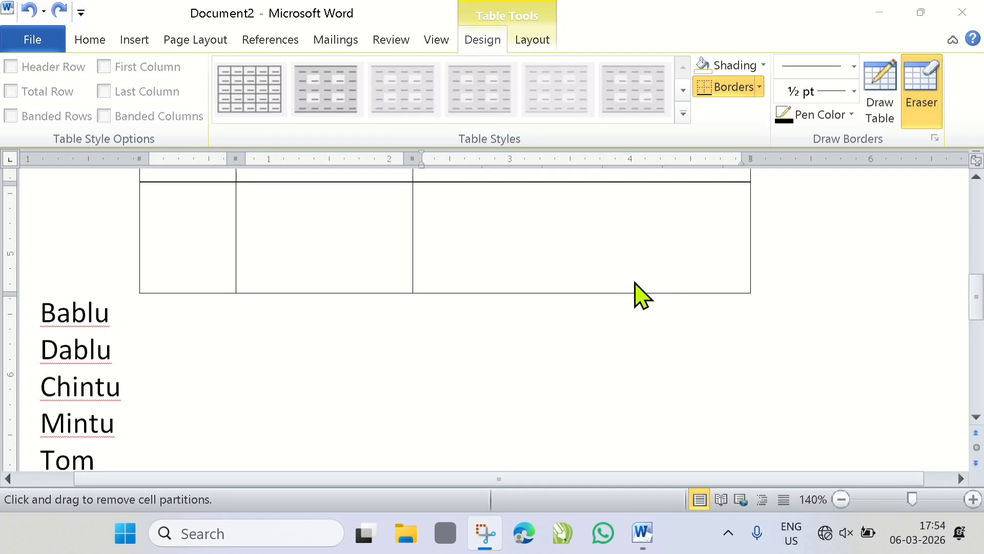
left_click(694, 288)
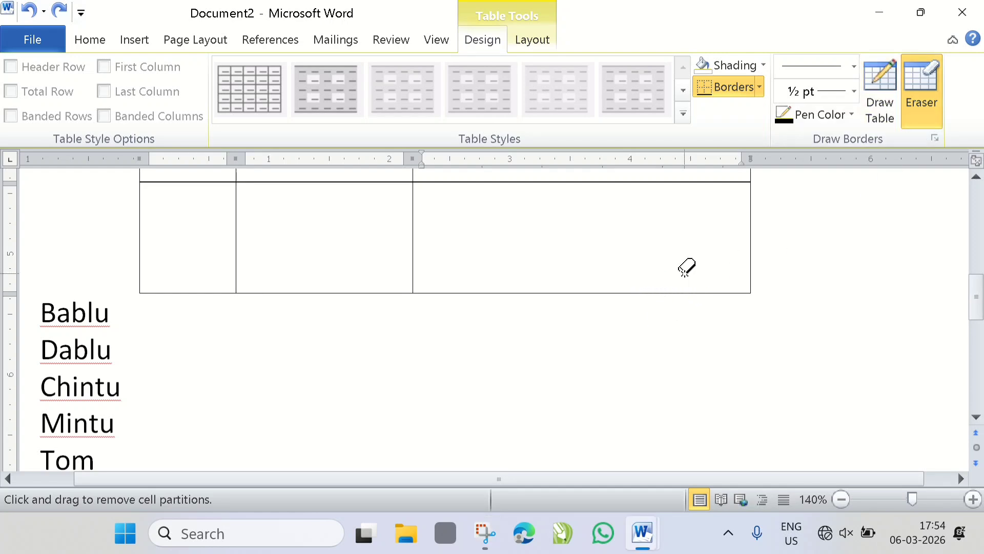
left_click(636, 292)
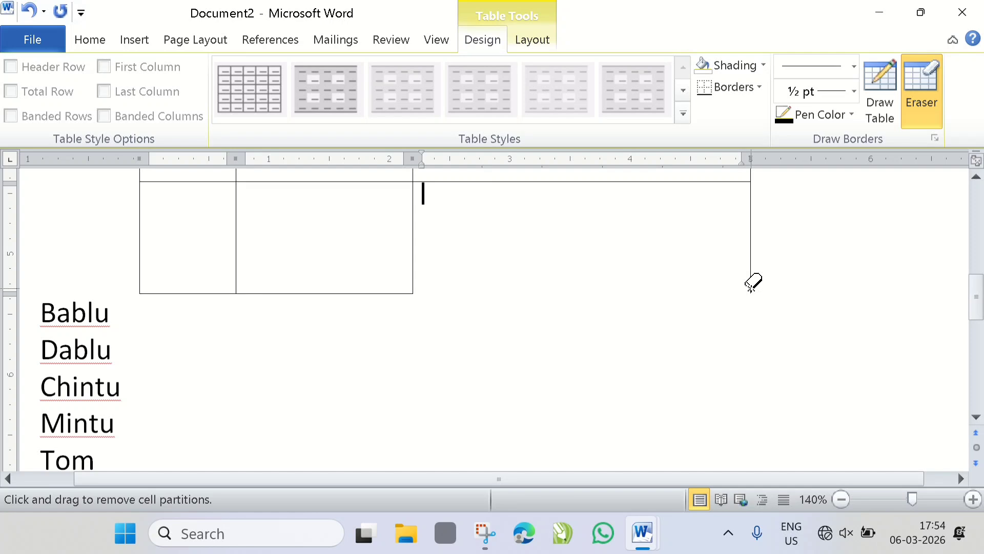
- Turn on View Gridlines for the table
left_click(99, 38)
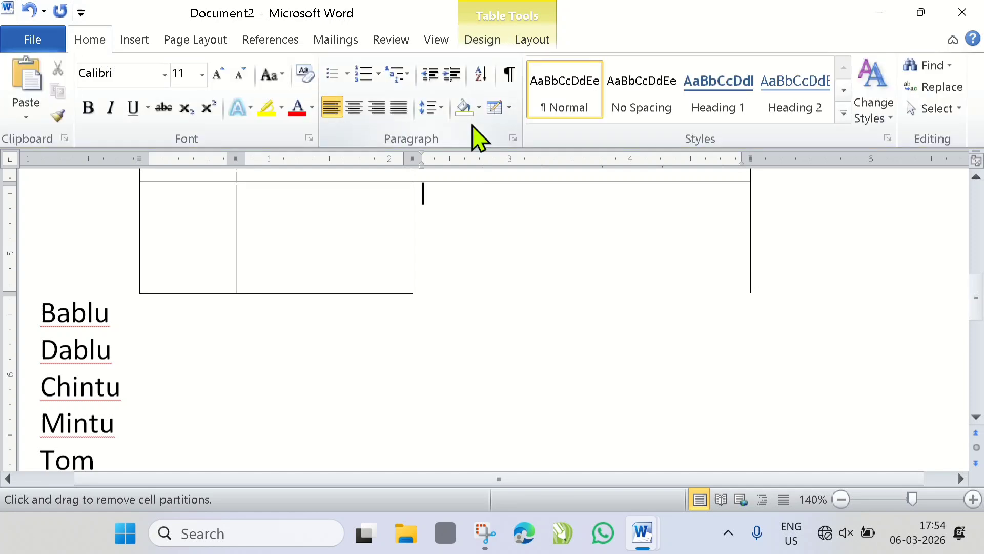
left_click(509, 107)
scroll(564, 497, "down", 1)
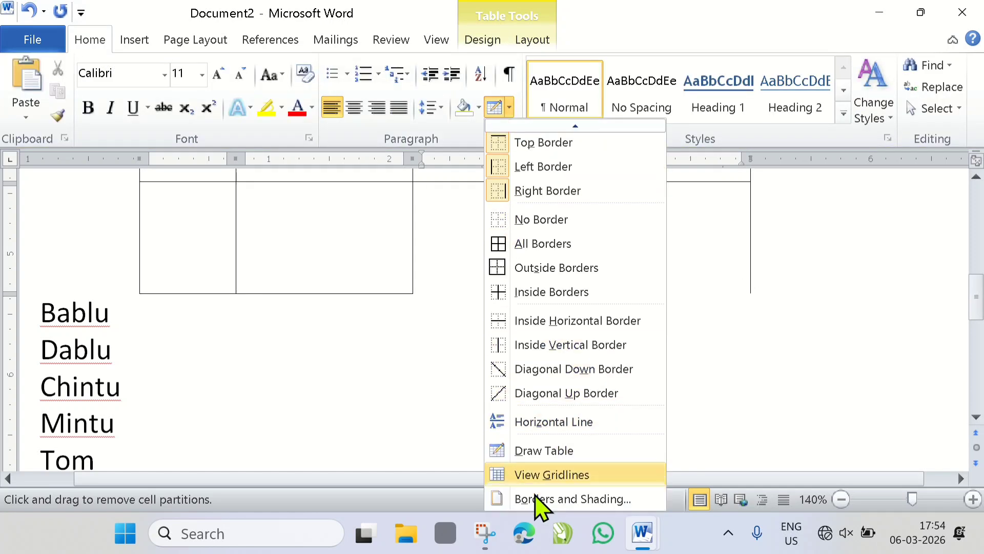
left_click(566, 478)
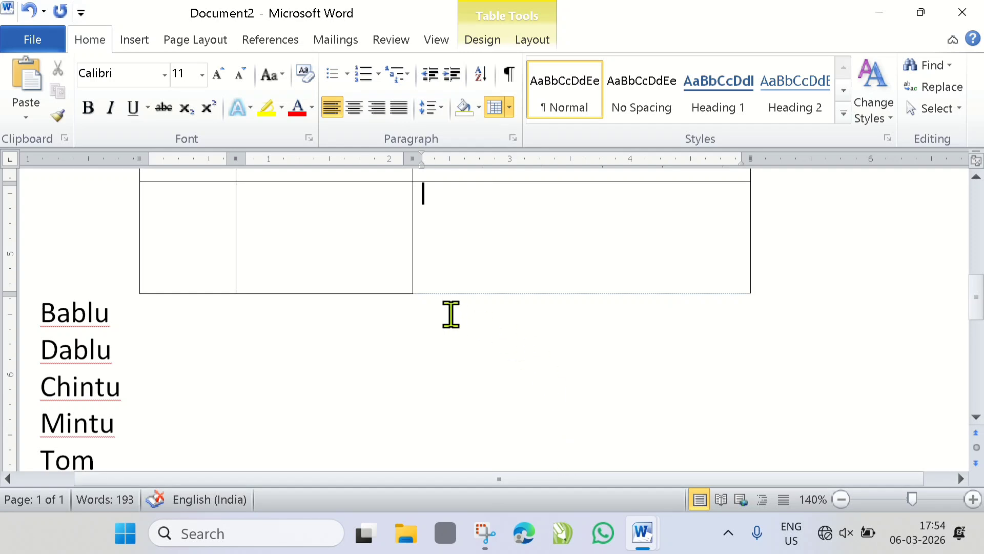
- Examine the Borders, Page Border and Shading options of the Borders and Shading dialog for the table, then close it without changes
scroll(547, 332, "up", 1)
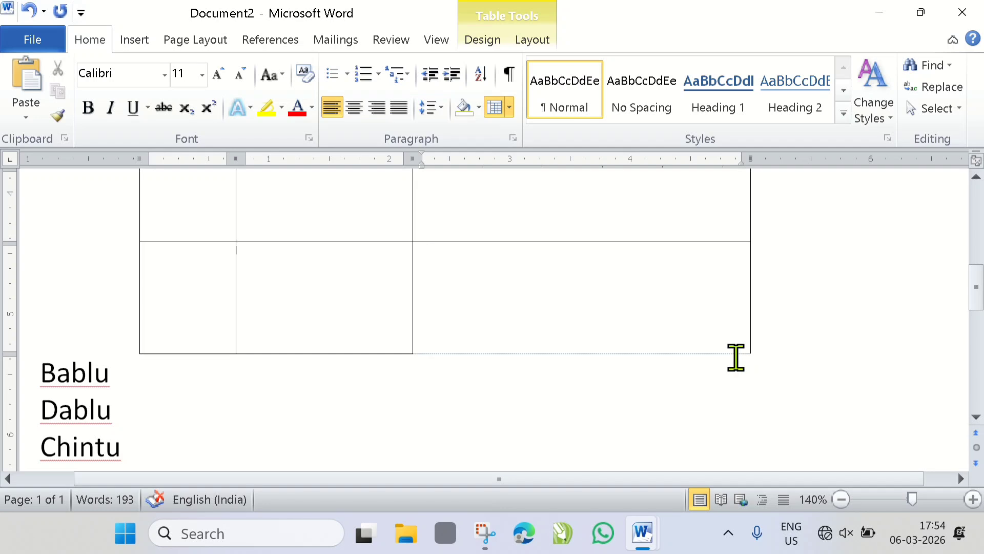
left_click(510, 108)
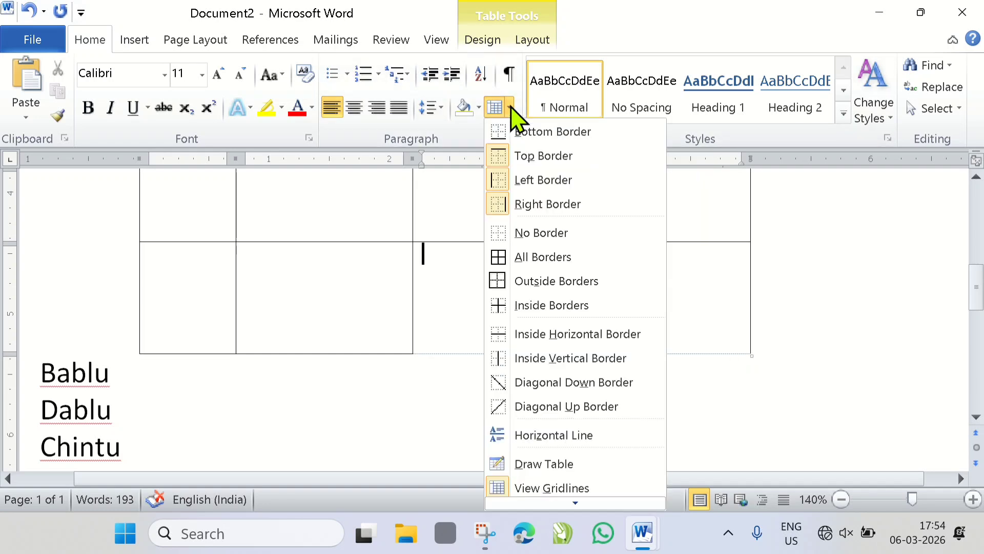
scroll(566, 422, "down", 1)
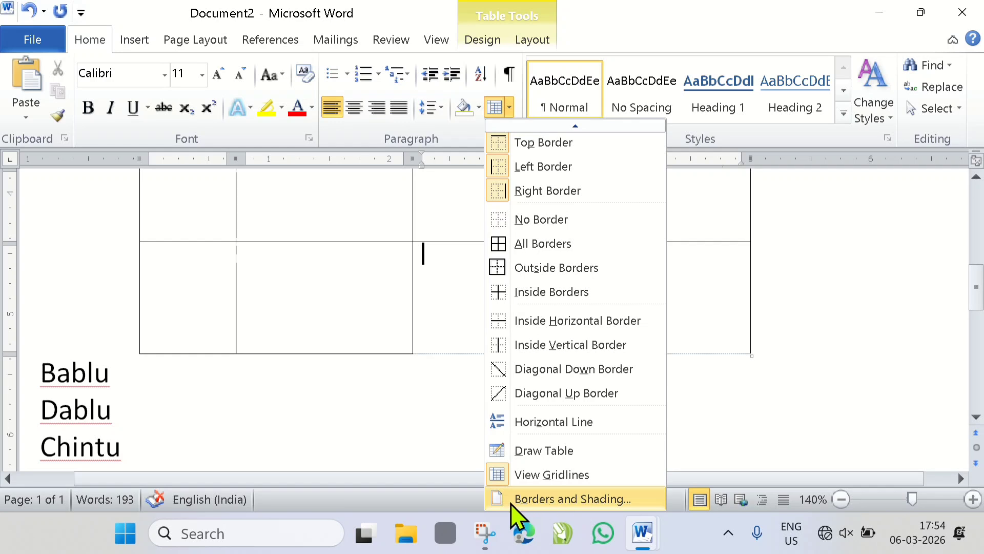
left_click(621, 498)
left_click_drag(542, 81, 479, 75)
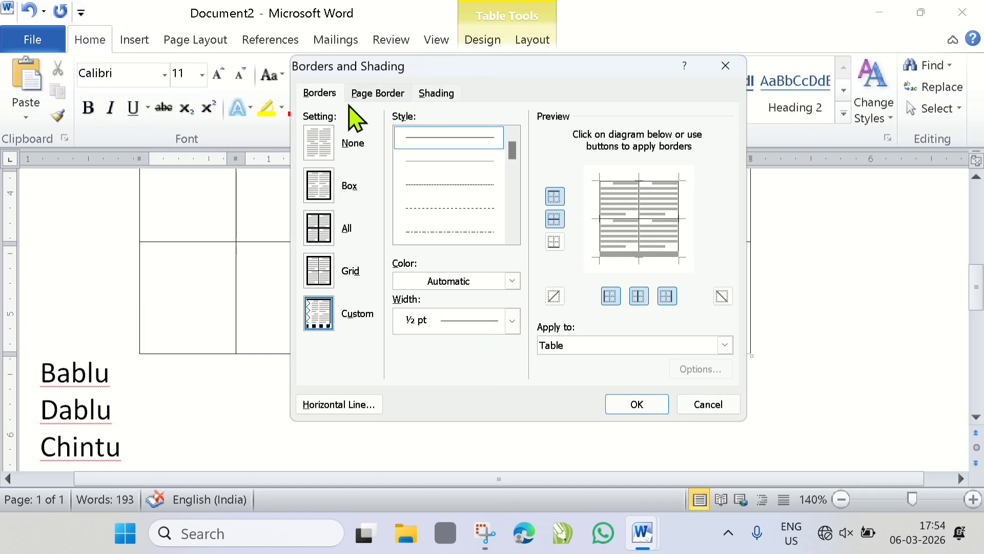
left_click(319, 94)
left_click(379, 94)
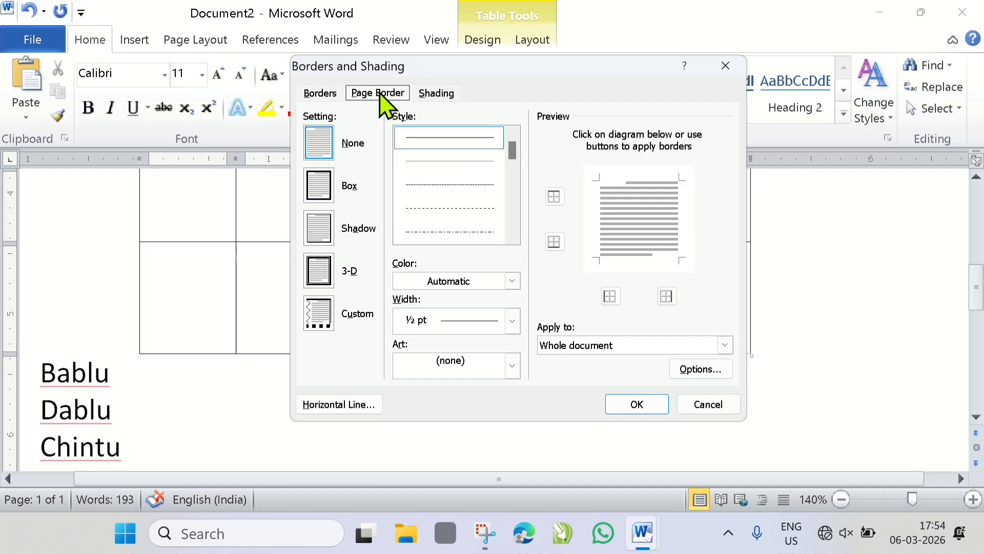
left_click(436, 93)
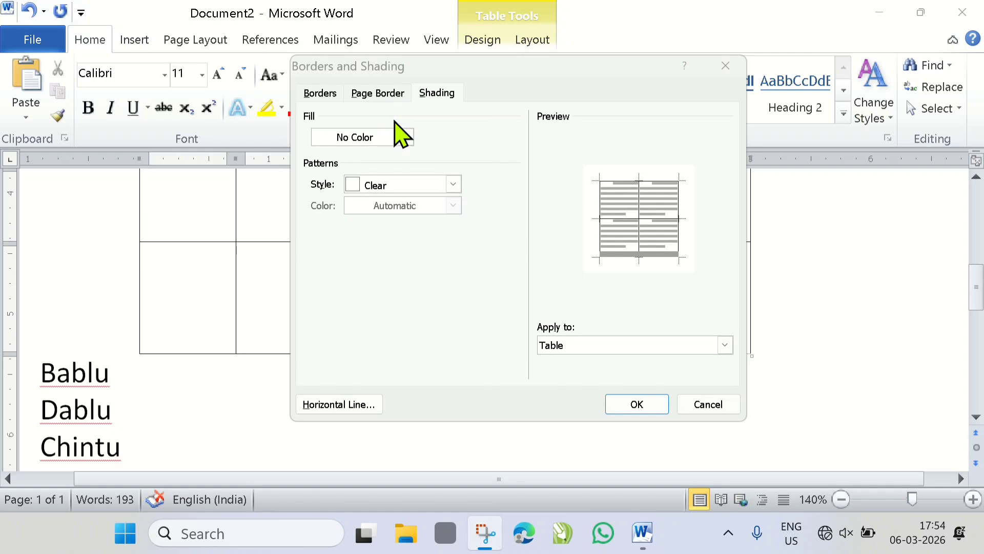
left_click(320, 93)
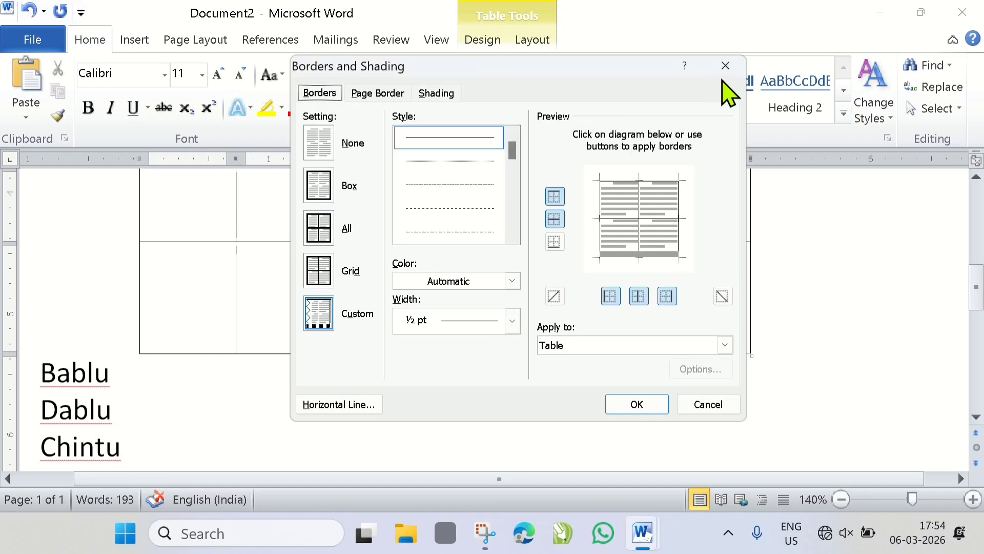
left_click(730, 70)
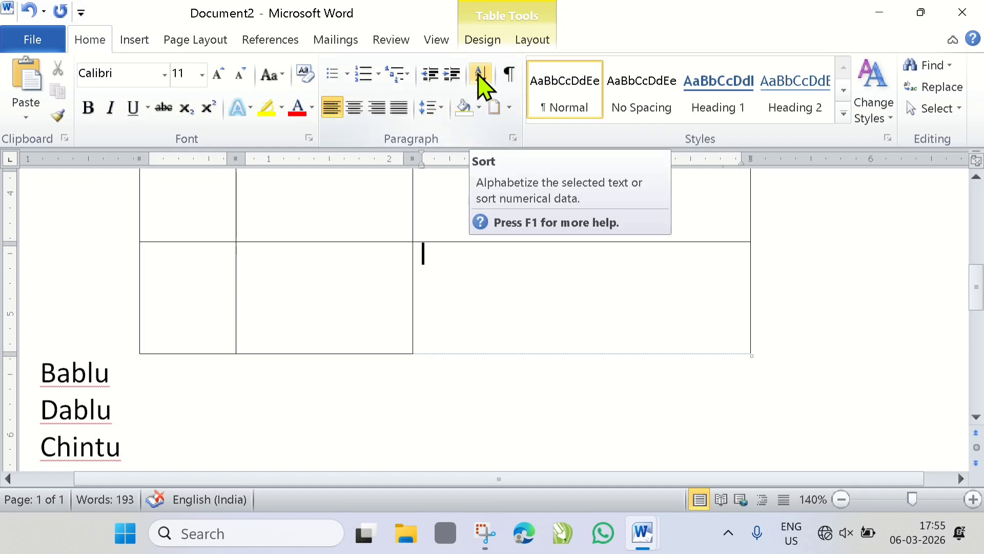
- Sort the list of names below the table by paragraphs as text in ascending order, with no header row
scroll(56, 285, "down", 3)
left_click(39, 250)
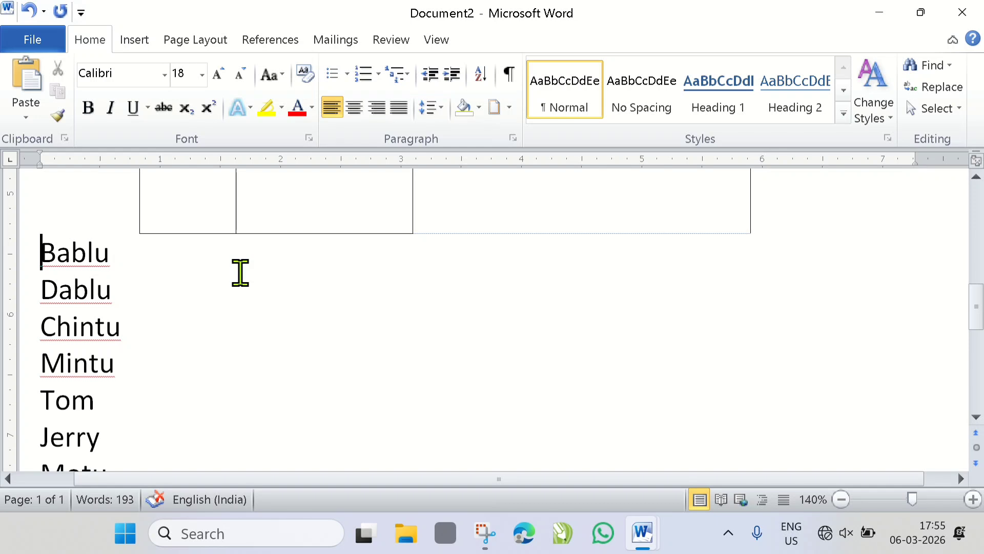
scroll(201, 321, "down", 1)
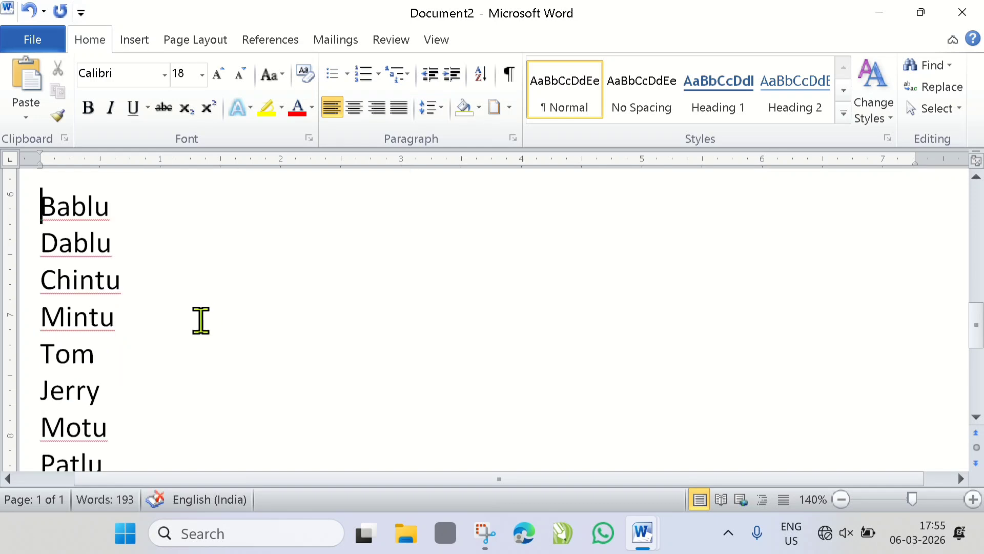
scroll(200, 322, "down", 1)
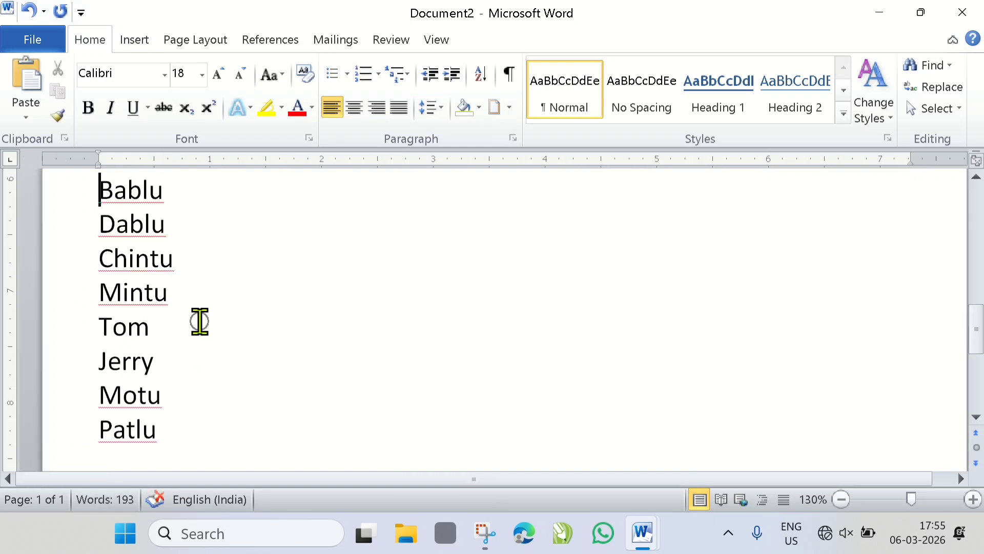
scroll(200, 322, "up", 1)
scroll(200, 321, "down", 1)
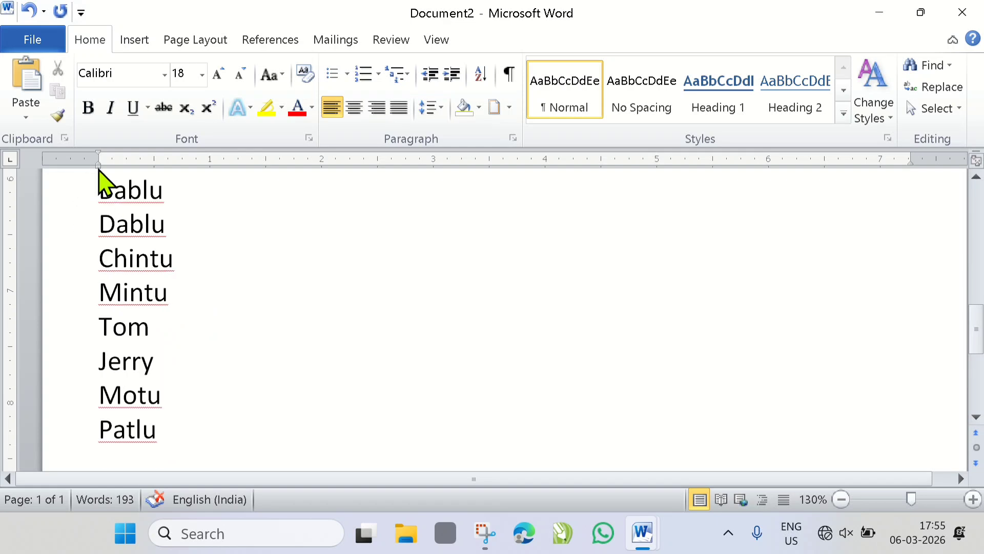
left_click(93, 184)
mouse_move(93, 184)
left_mouse_down()
mouse_move(134, 219)
mouse_move(158, 424)
mouse_move(173, 426)
mouse_move(106, 364)
mouse_move(97, 199)
left_mouse_up()
left_click(231, 295)
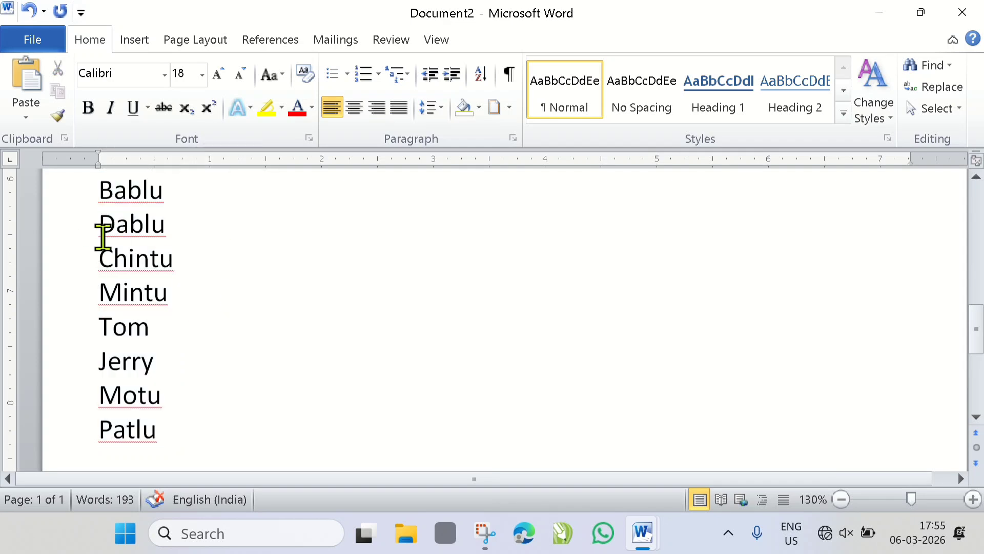
left_click_drag(98, 189, 171, 439)
left_click(171, 436)
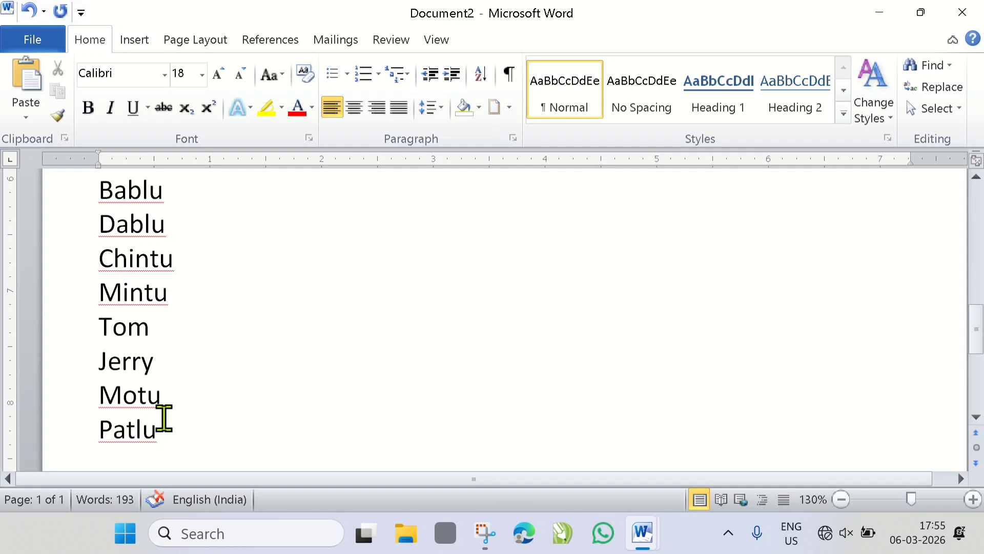
left_click_drag(169, 430, 115, 203)
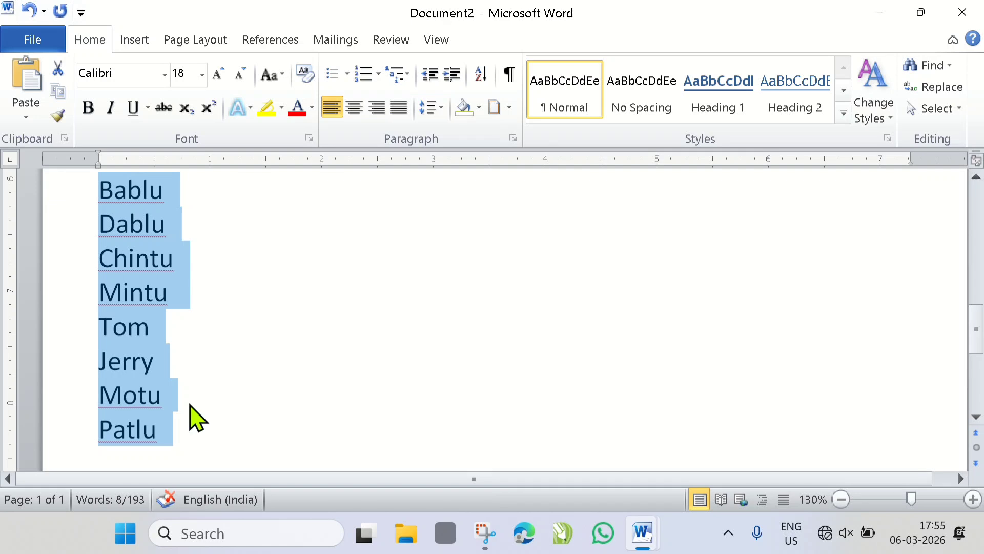
mouse_move(170, 397)
left_click(483, 82)
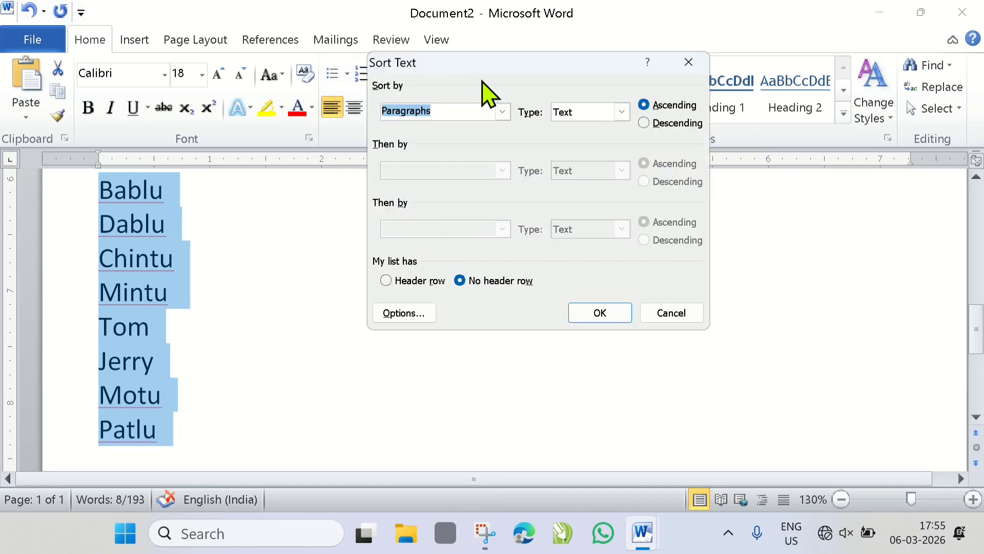
left_click(496, 61)
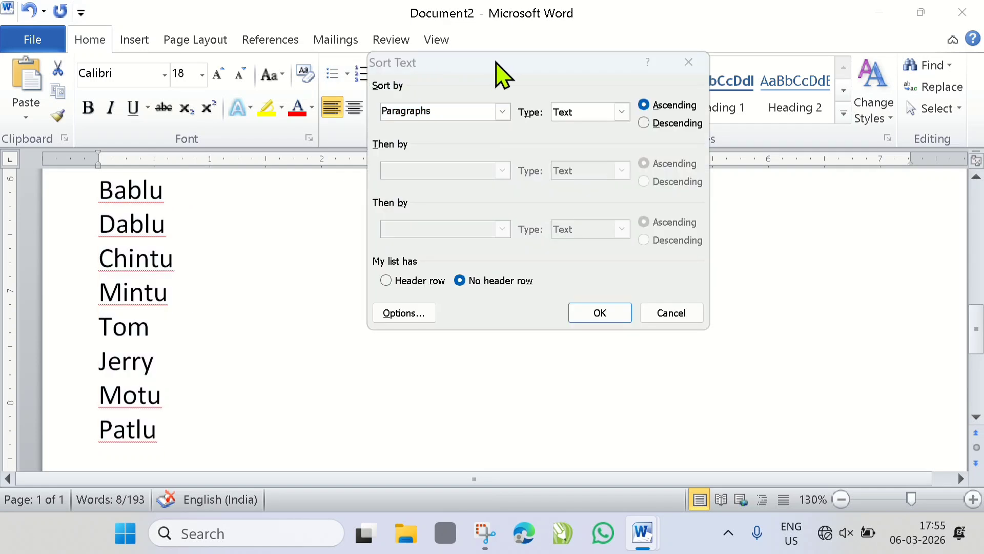
left_click(226, 284)
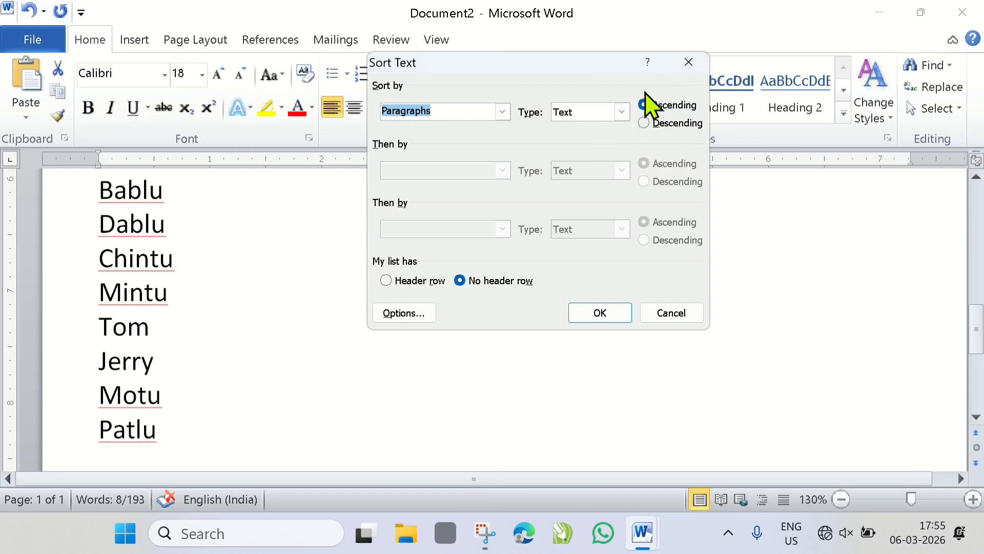
left_click(597, 310)
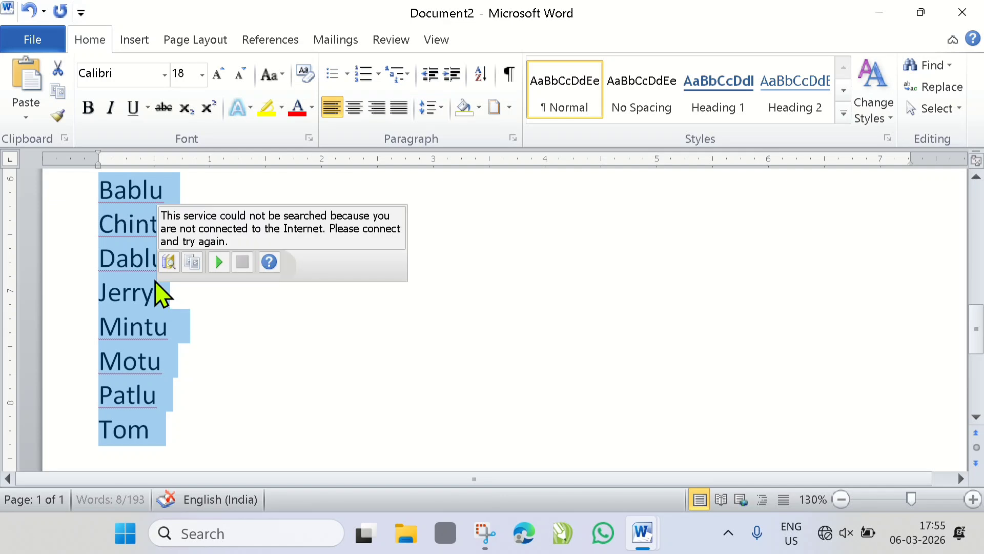
- Check the initial letters of the sorted names line by line, from the first entry to the last
left_click(82, 262)
left_click(155, 431)
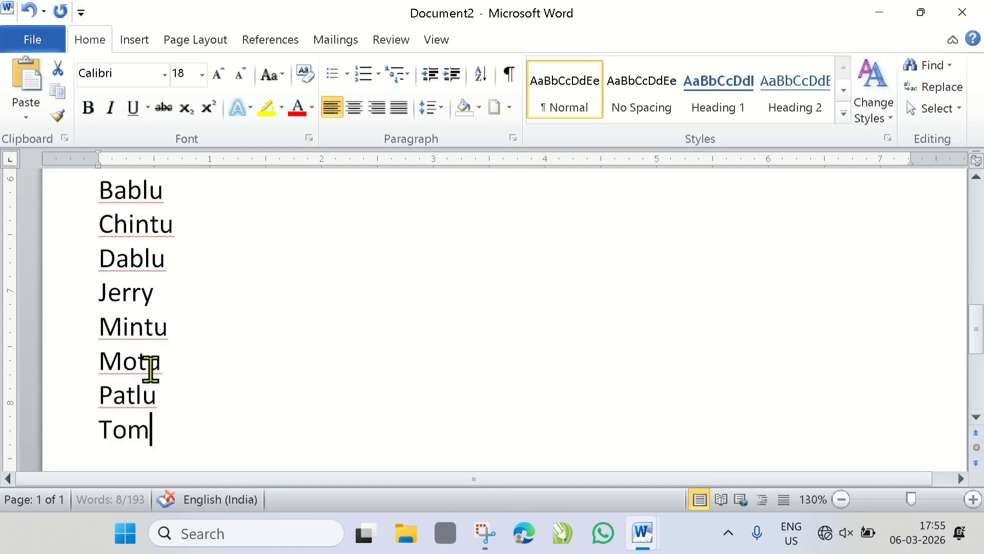
left_click(110, 194)
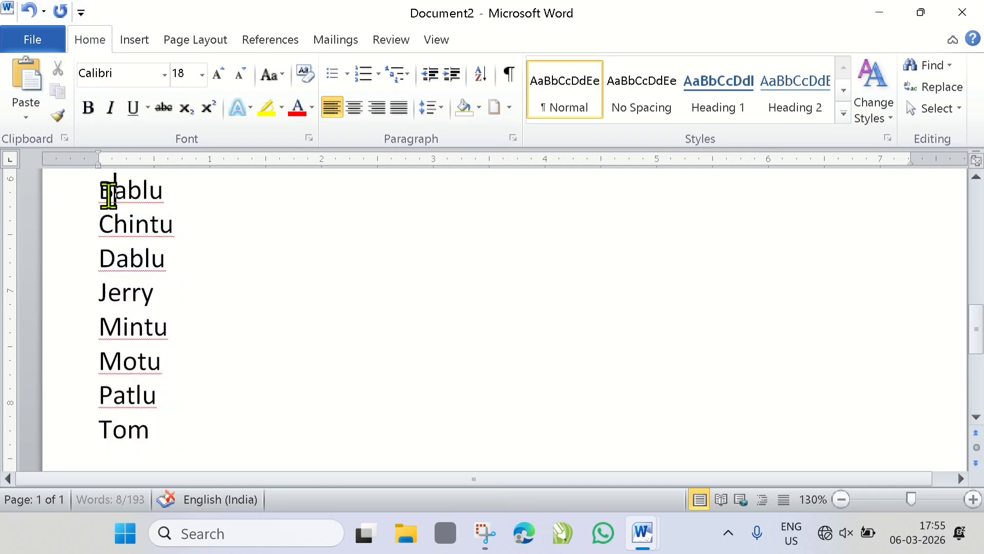
left_click(112, 223)
left_click(110, 259)
left_click(108, 290)
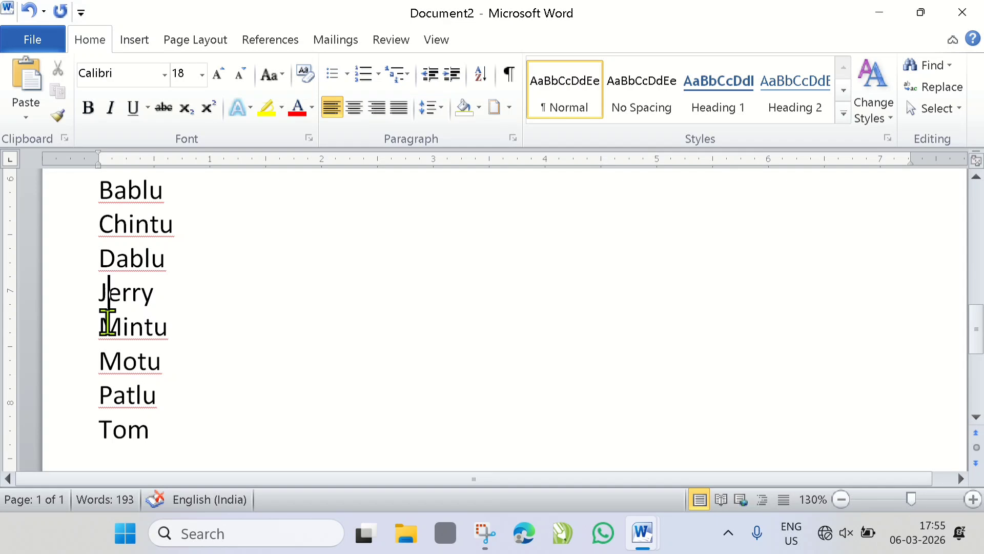
left_click(132, 363)
left_click(111, 393)
left_click(147, 431)
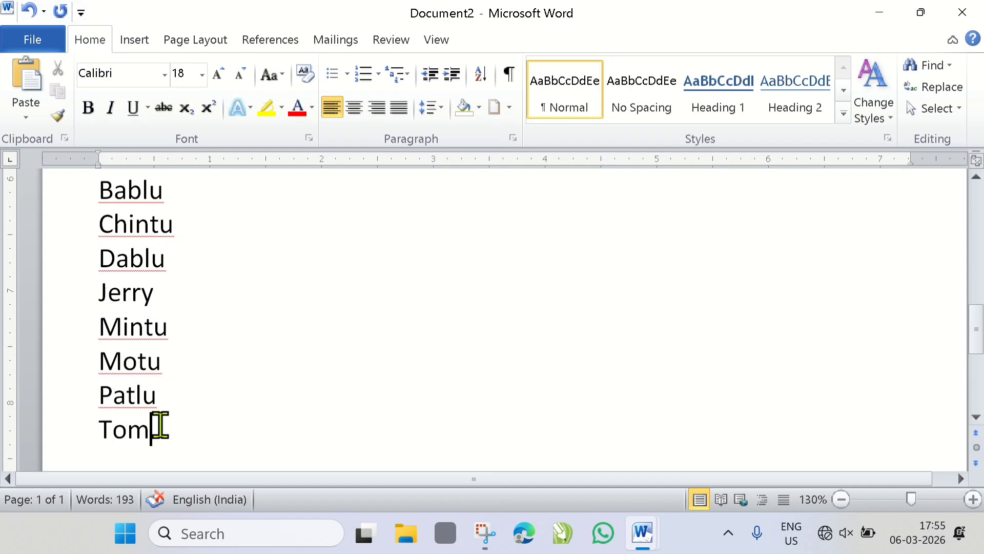
- Sort the whole list of names by paragraphs as text in descending order
scroll(165, 429, "up", 1)
scroll(171, 436, "down", 1)
left_click_drag(171, 436, 79, 192)
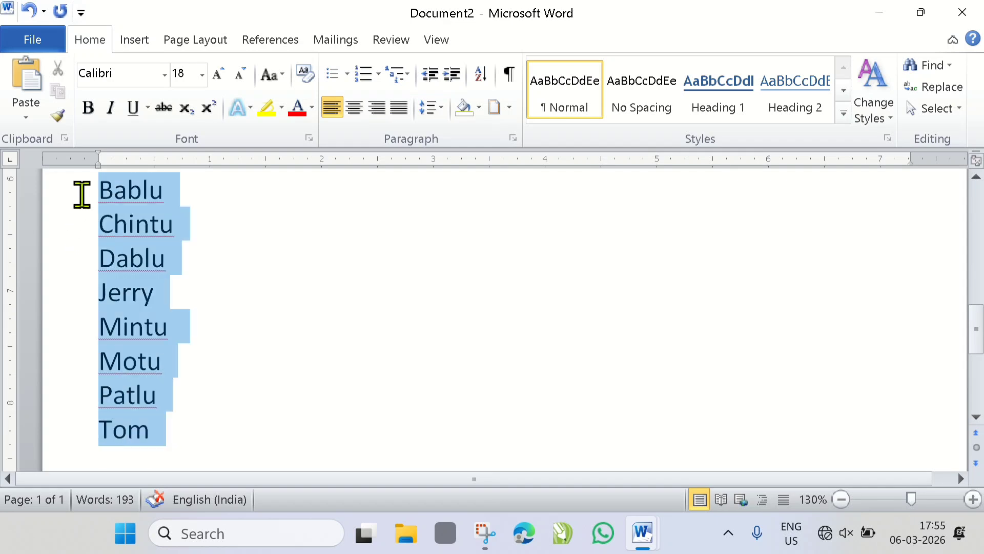
left_click(481, 77)
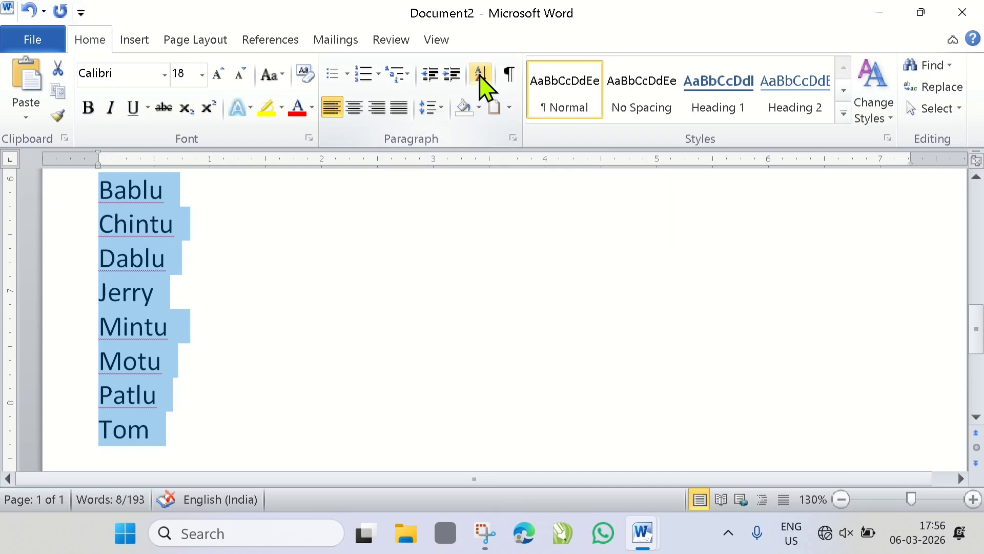
left_click(480, 78)
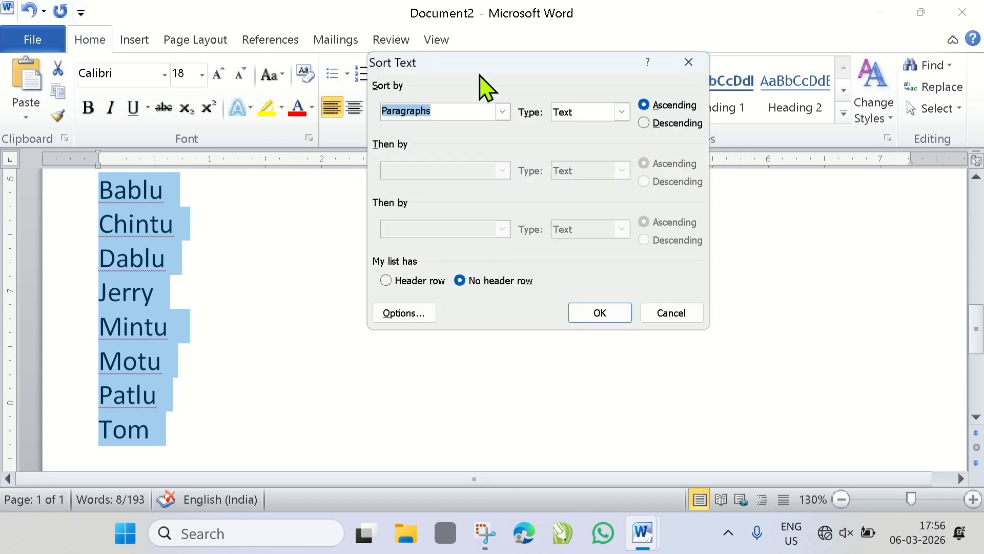
left_click(644, 123)
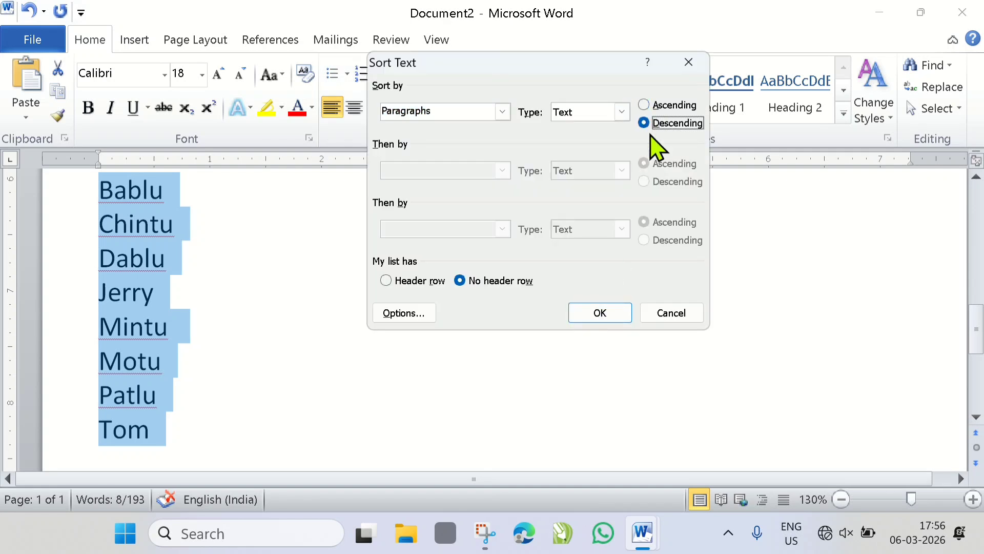
left_click(595, 313)
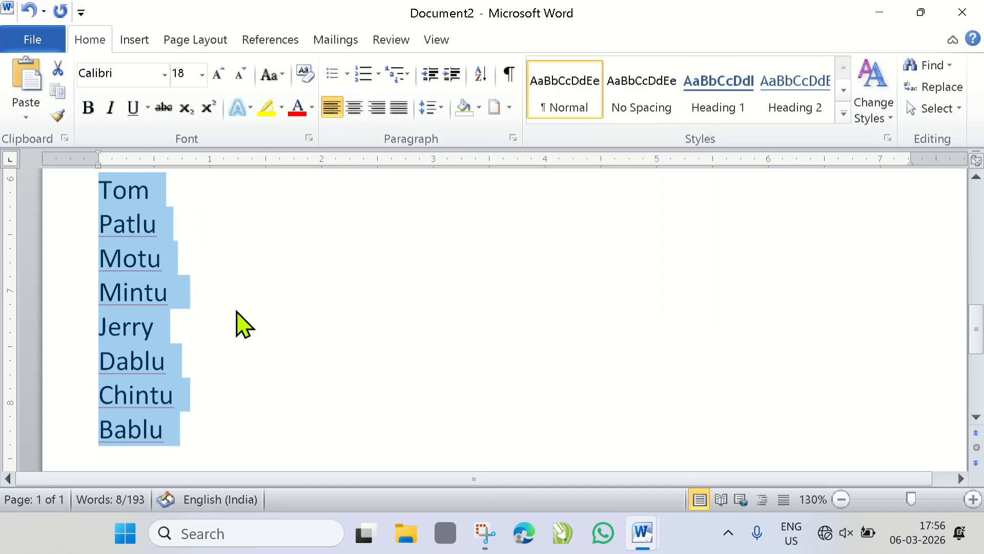
- Check the descending order of the names from first to last and close the Research pane
left_click(103, 192)
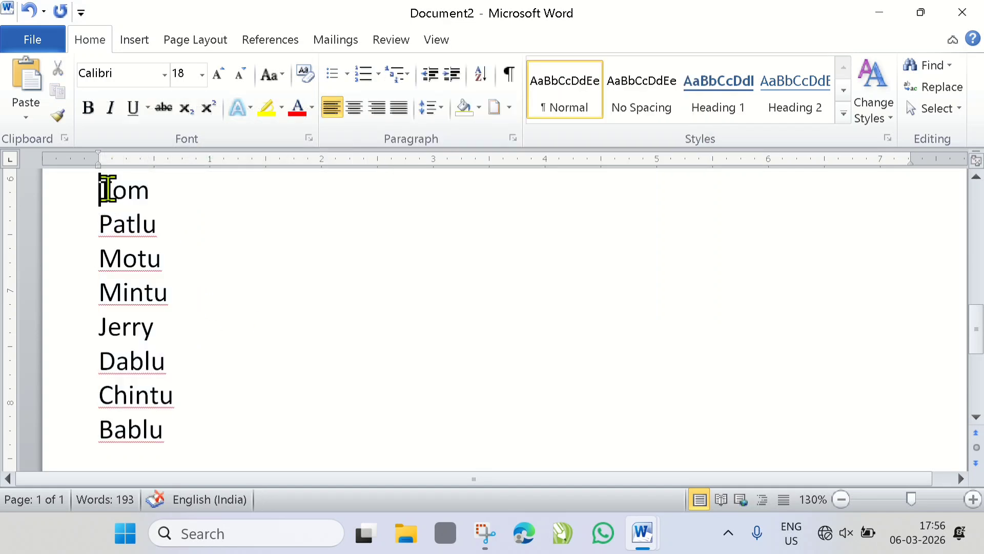
left_click_drag(108, 190, 183, 433)
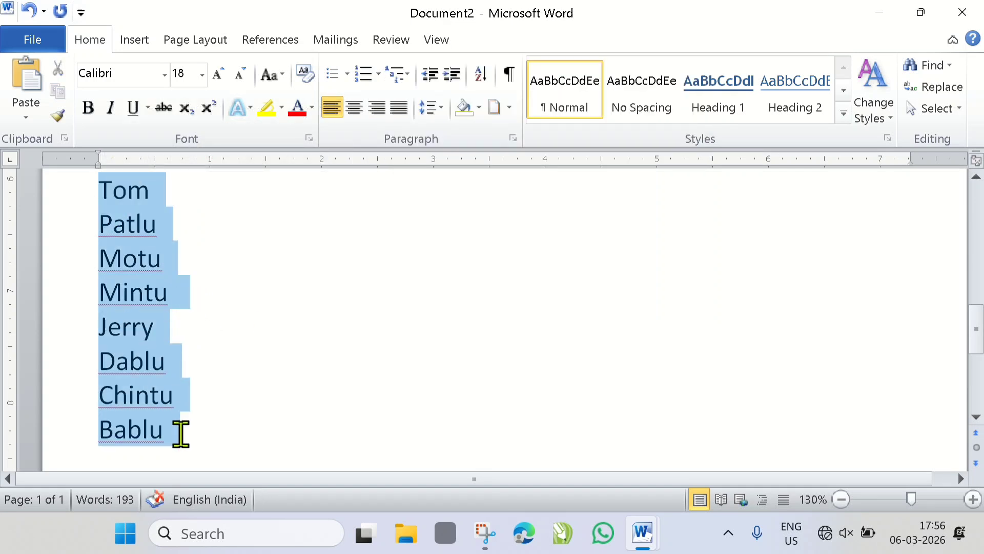
left_click(104, 202)
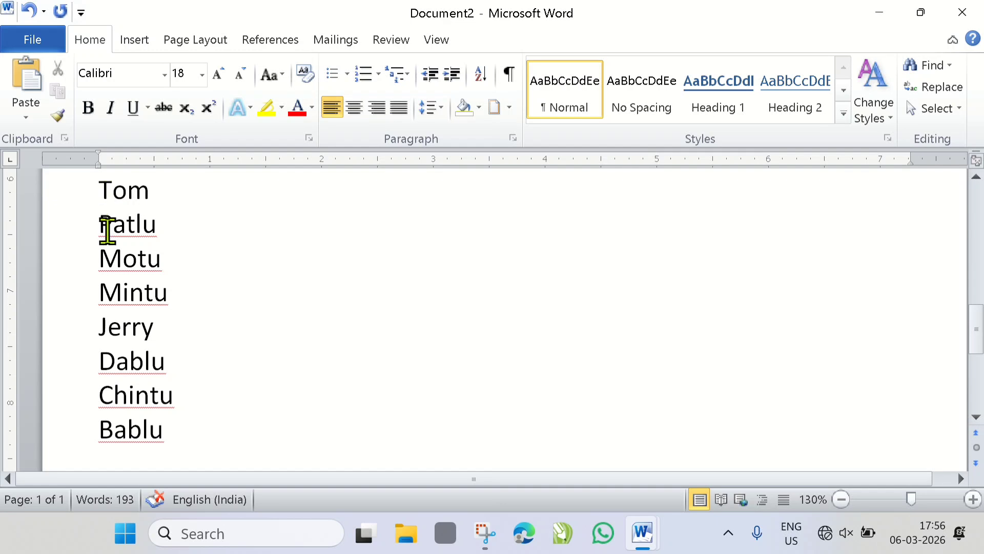
mouse_move(113, 228)
left_click(112, 188)
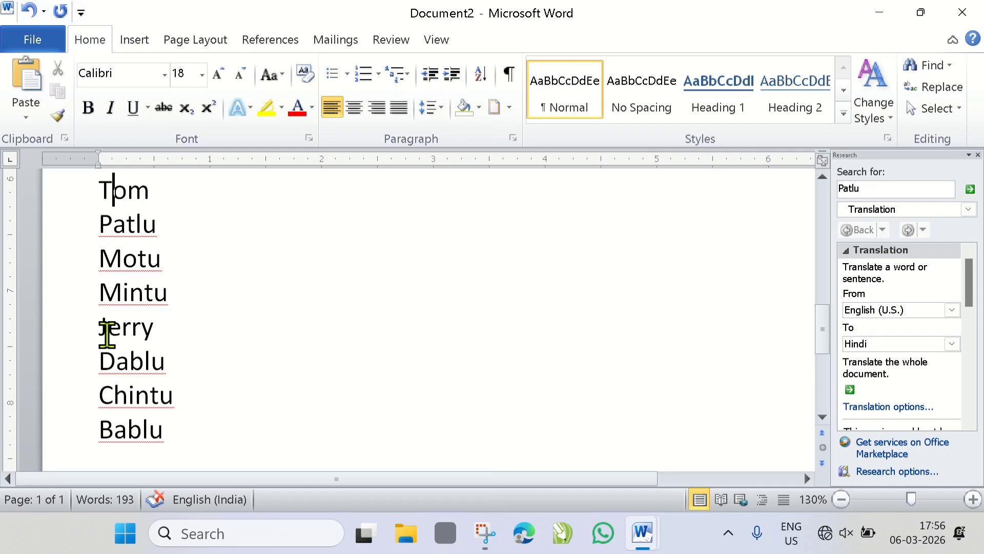
mouse_move(104, 429)
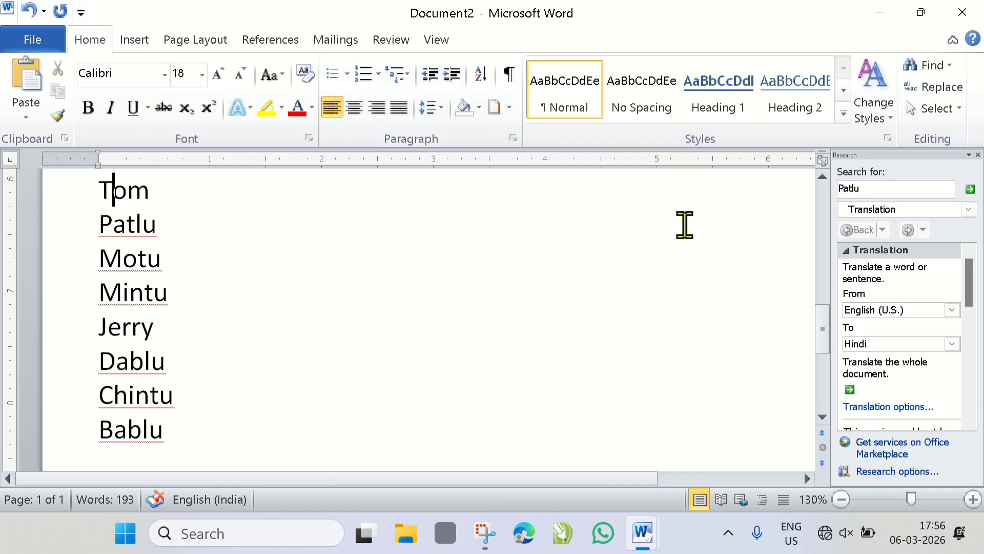
left_click(977, 154)
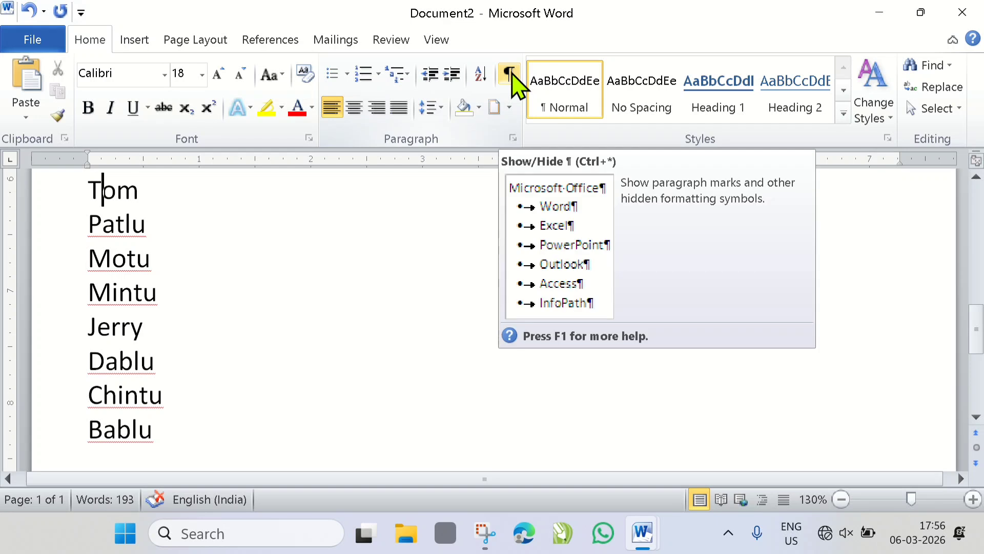
- Delete the whole table between the body paragraphs and the list of names
scroll(356, 279, "up", 10)
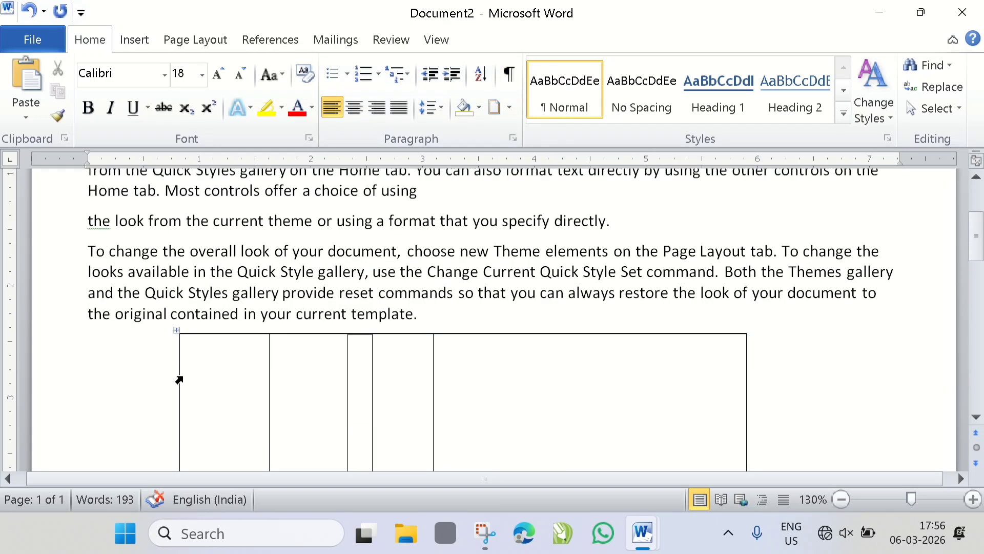
left_click(178, 334)
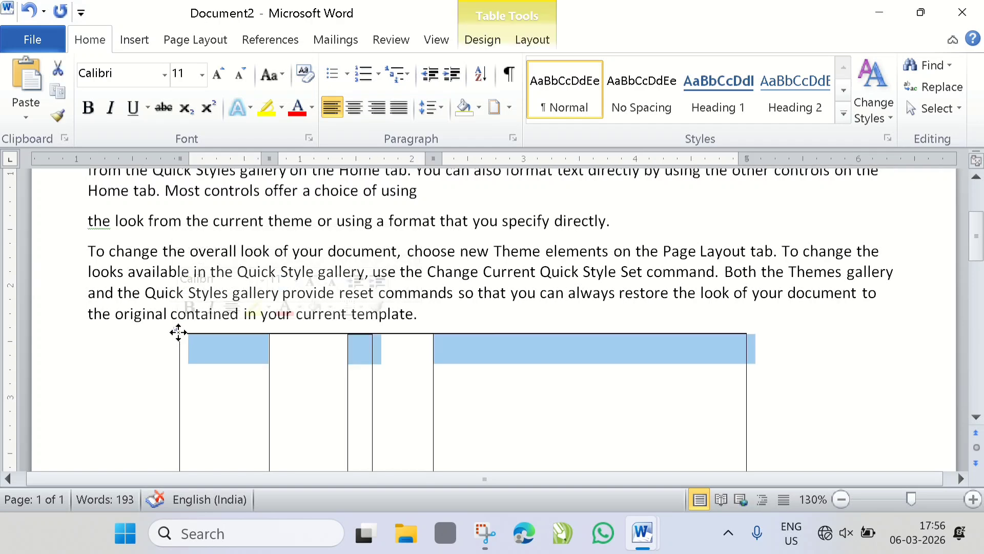
key("BackSpace")
scroll(178, 333, "up", 3)
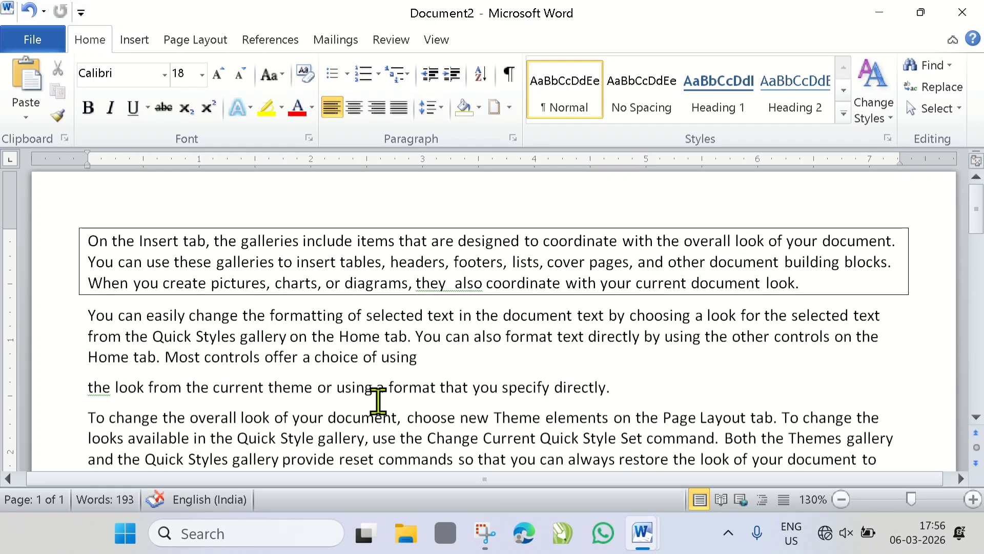
- Insert five tabs and four spaces after the first name in the list
scroll(378, 400, "down", 5)
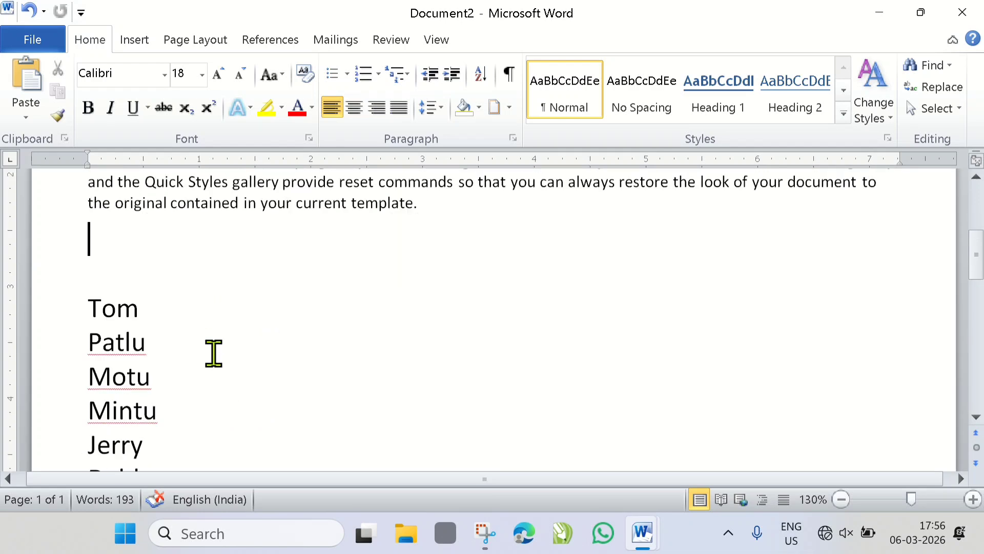
scroll(214, 353, "down", 2)
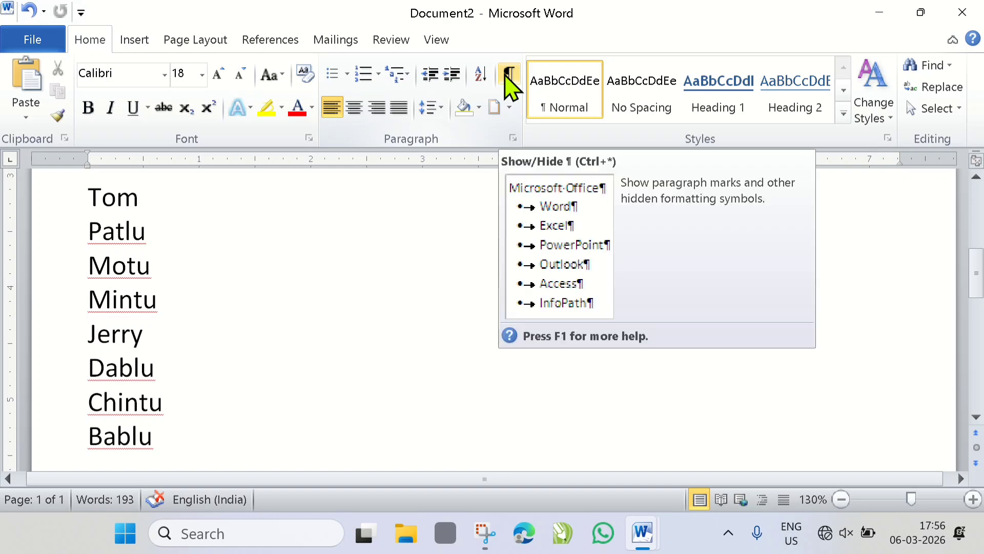
scroll(303, 382, "up", 6)
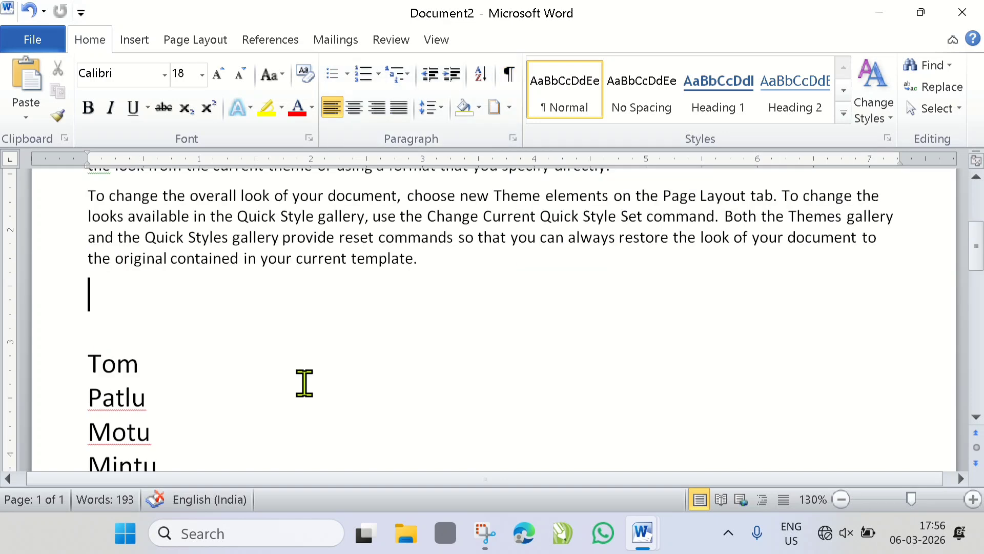
scroll(309, 377, "down", 3)
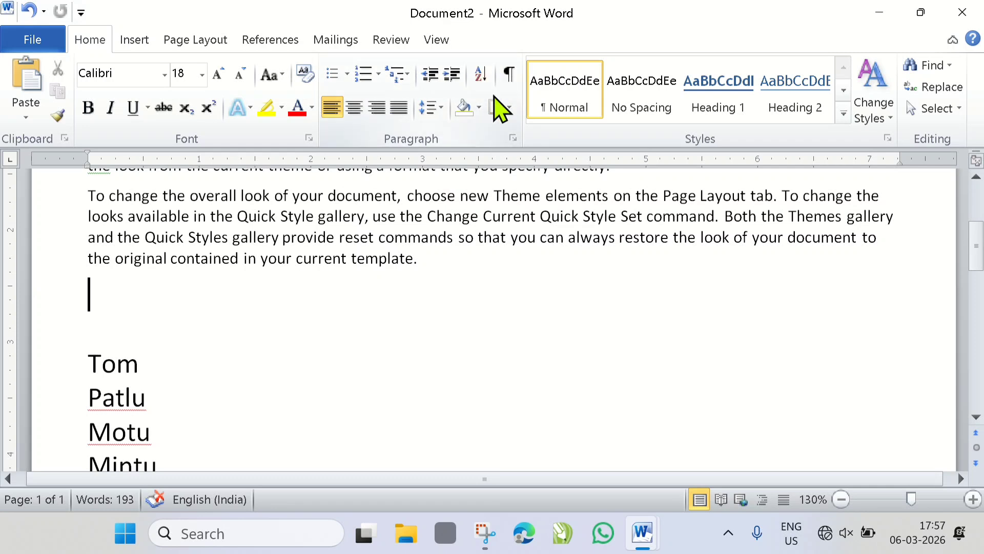
scroll(193, 286, "down", 2)
left_click(150, 244)
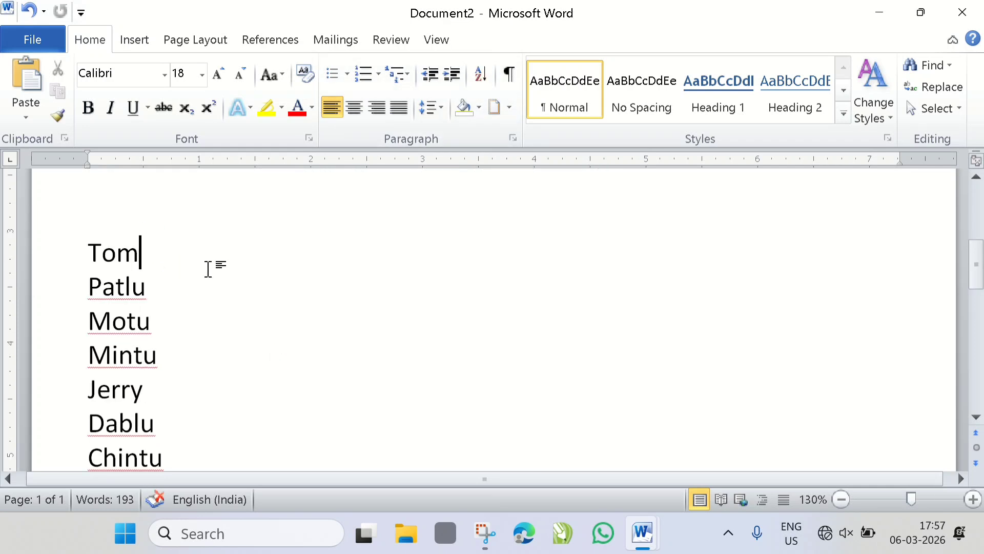
key("ctrl+z")
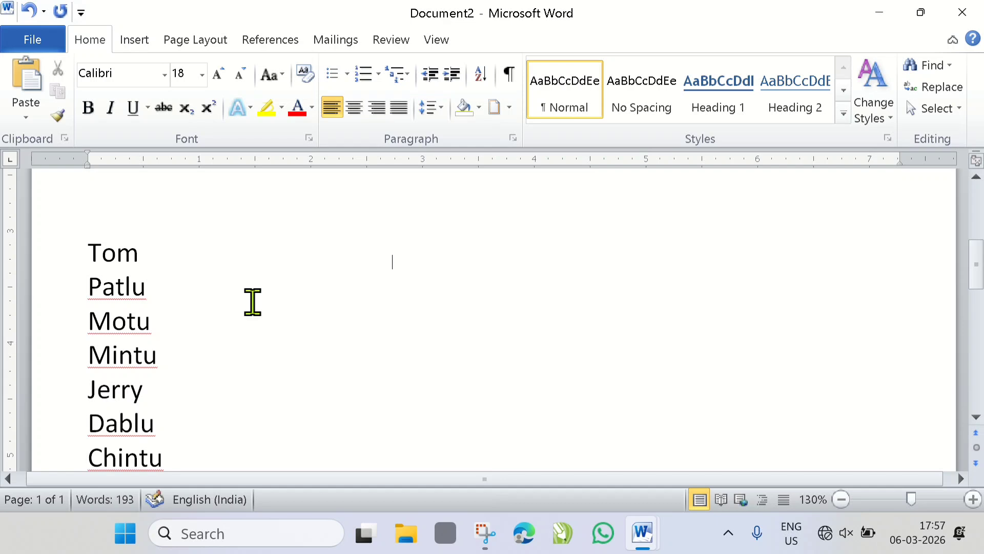
- Show the paragraph marks and hidden formatting symbols and look through them from the bordered paragraph to the list
left_click(510, 77)
scroll(183, 362, "up", 6)
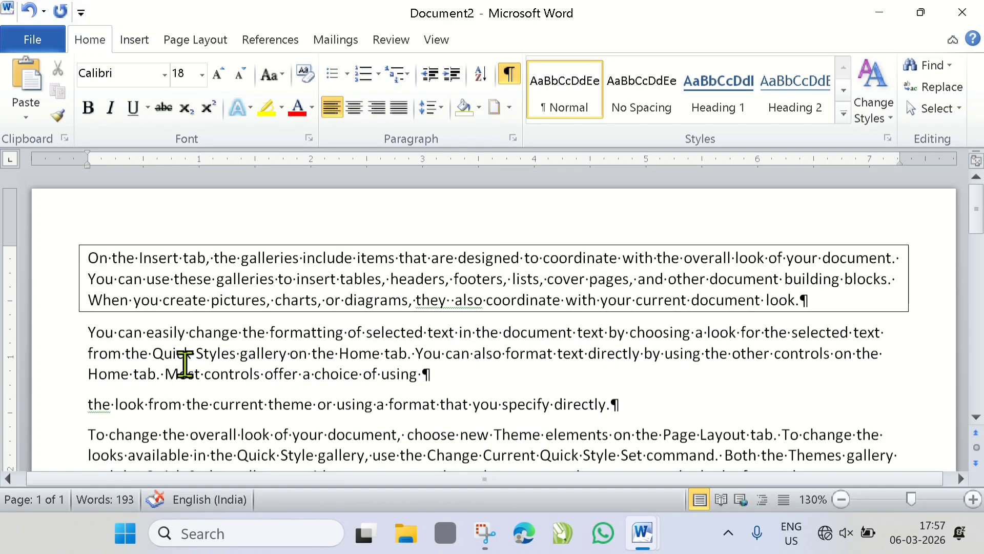
scroll(440, 378, "down", 5)
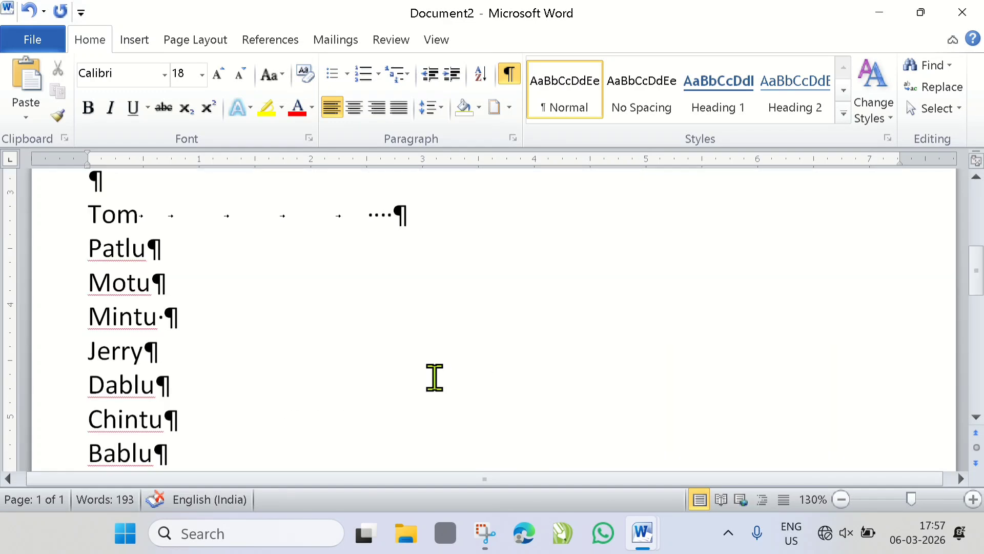
- Examine the paragraph marks in the name list up close and select the empty paragraph above the first name
scroll(233, 266, "up", 9, "ctrl")
scroll(225, 267, "up", 17, "ctrl")
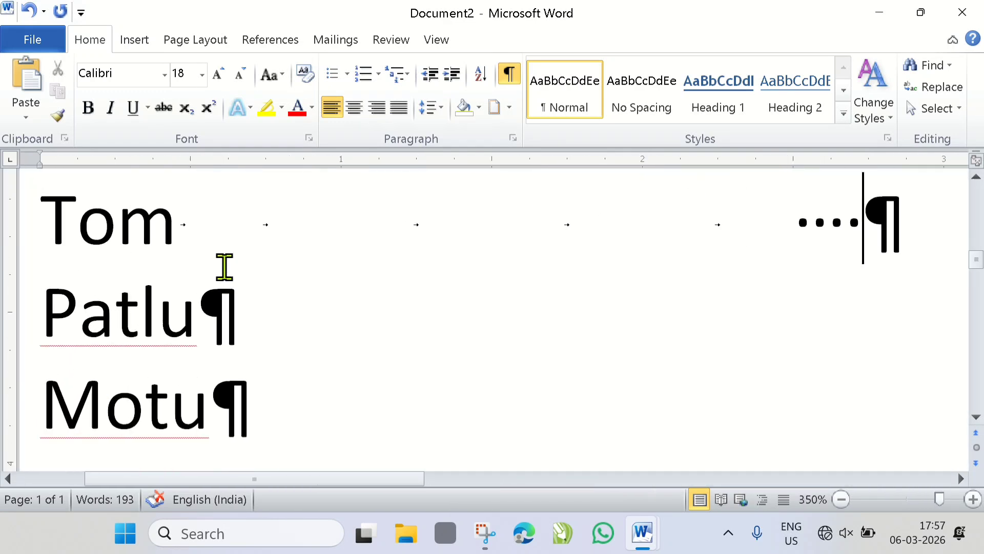
scroll(179, 299, "down", 3)
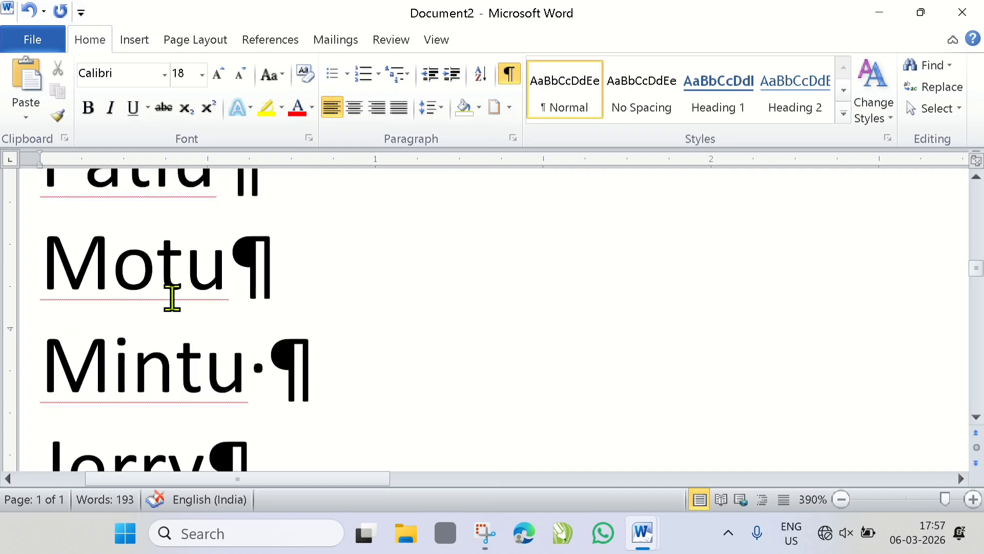
scroll(154, 303, "up", 4)
double_click(110, 283)
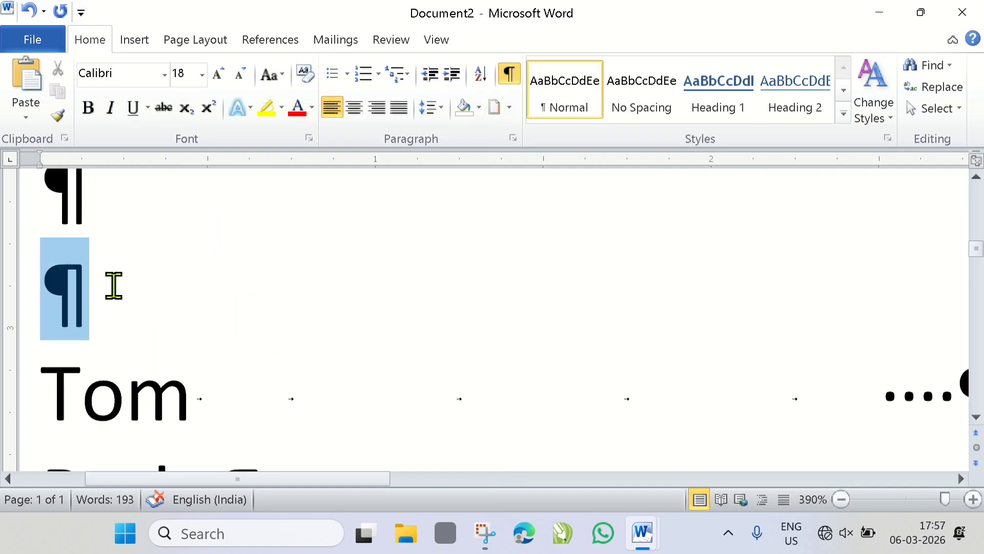
scroll(126, 286, "down", 4, "ctrl")
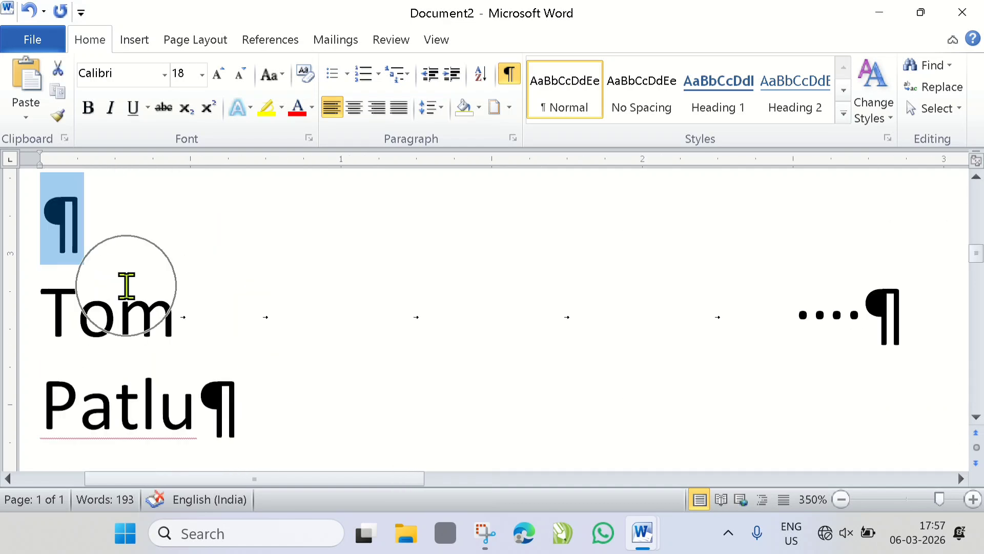
- Try enlarging the tab arrows after the first name by growing their font size, and shrink the size again
left_click_drag(177, 310, 756, 314)
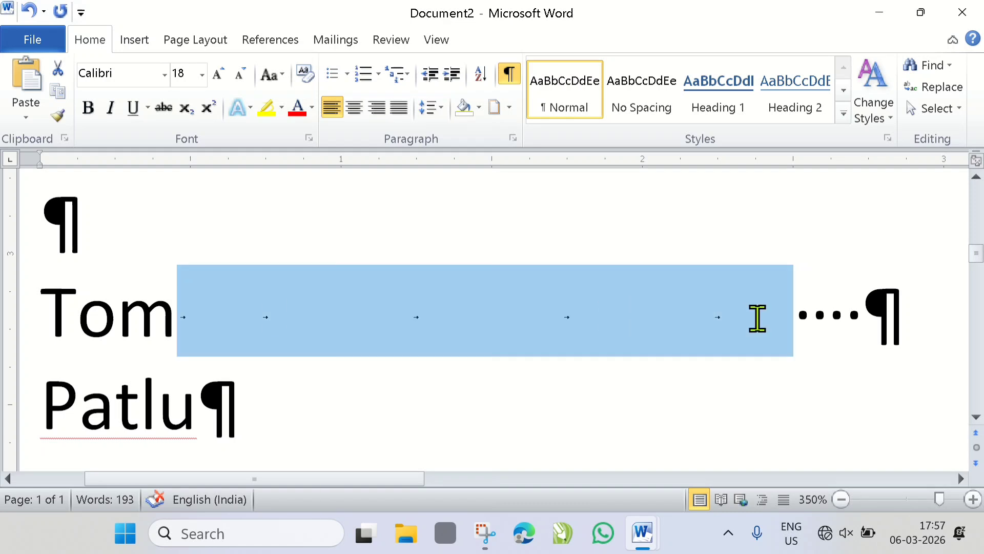
left_click(220, 76)
left_click(221, 77)
left_click(220, 77)
left_click(220, 77)
left_click(220, 77)
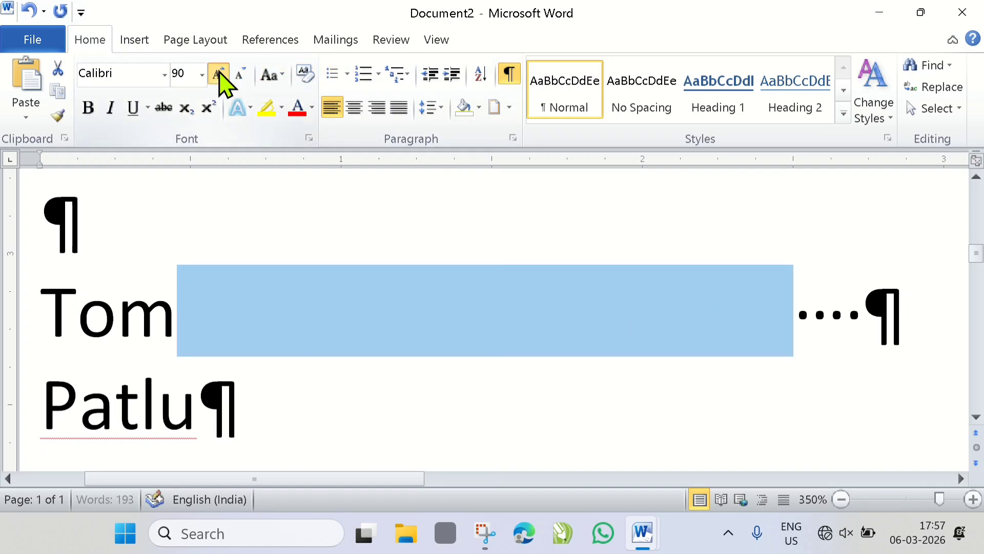
left_click(220, 74)
left_click(220, 74)
left_click(240, 77)
left_click(240, 77)
left_click(240, 77)
left_click(240, 77)
left_click(240, 77)
left_click(241, 77)
left_click(240, 77)
left_click(240, 77)
left_click(255, 325)
- Examine the tab arrows and the four space dots after the first name, selecting the dots
scroll(271, 321, "down", 3)
scroll(270, 320, "up", 2)
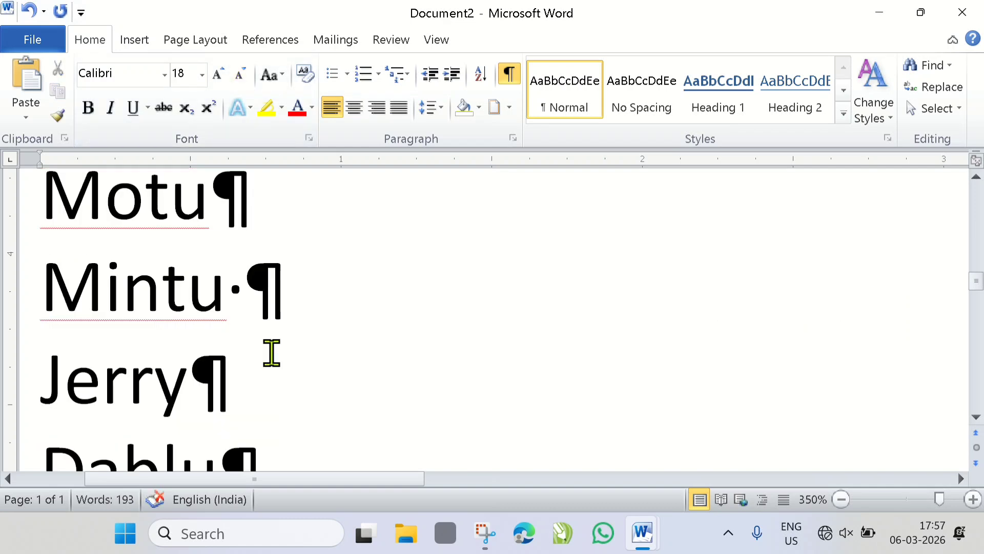
scroll(315, 335, "up", 2)
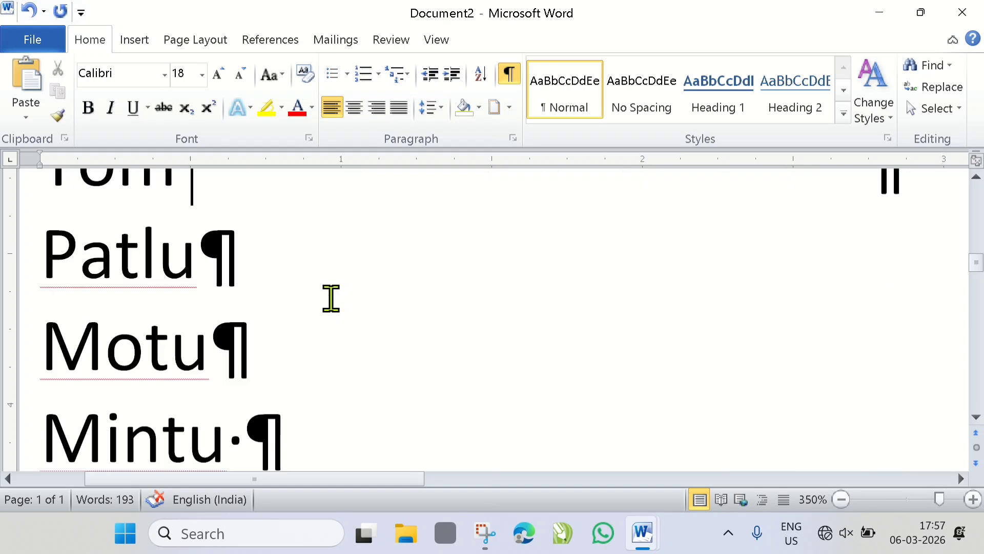
scroll(331, 298, "up", 2)
left_click_drag(261, 310, 706, 323)
left_click_drag(795, 318, 864, 320)
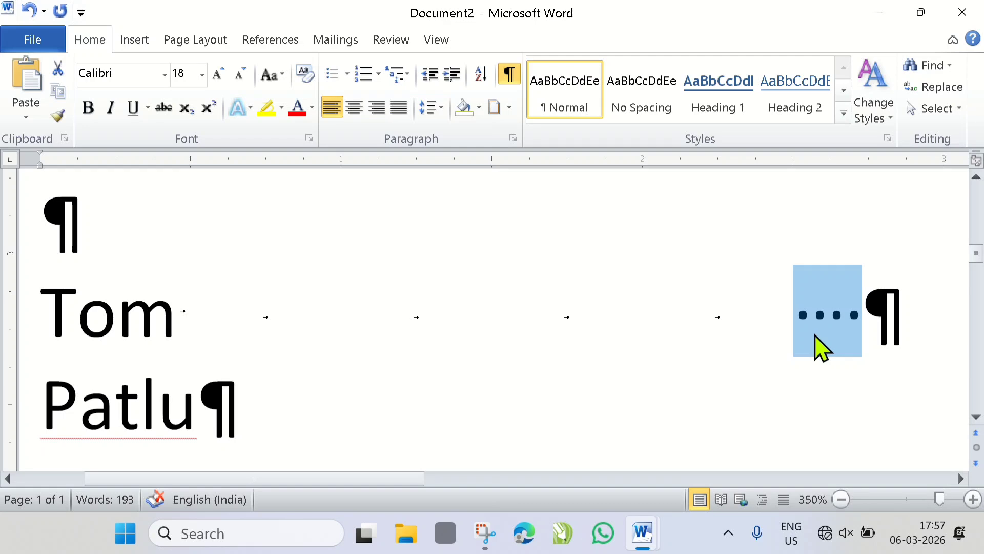
left_click(586, 331)
- Examine the dots marking spaces between words up close in "When you create pictures," in the bordered paragraph
scroll(470, 355, "up", 3)
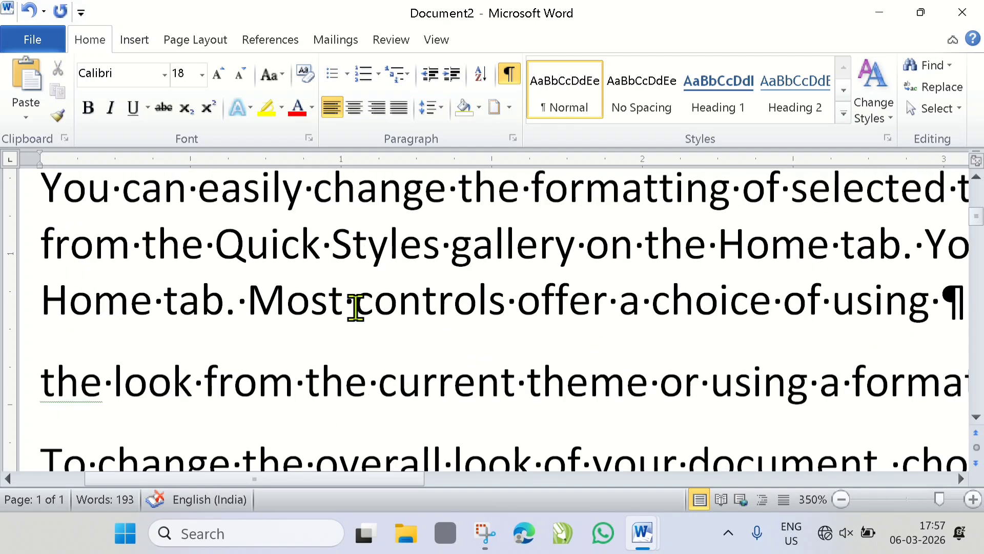
scroll(354, 306, "up", 5)
scroll(354, 307, "up", 1)
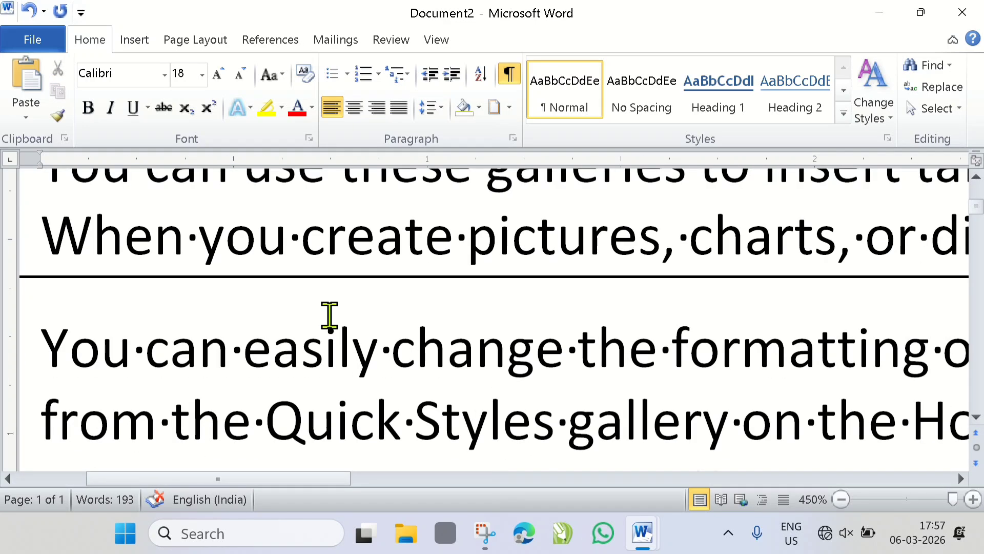
left_click_drag(147, 230, 691, 248)
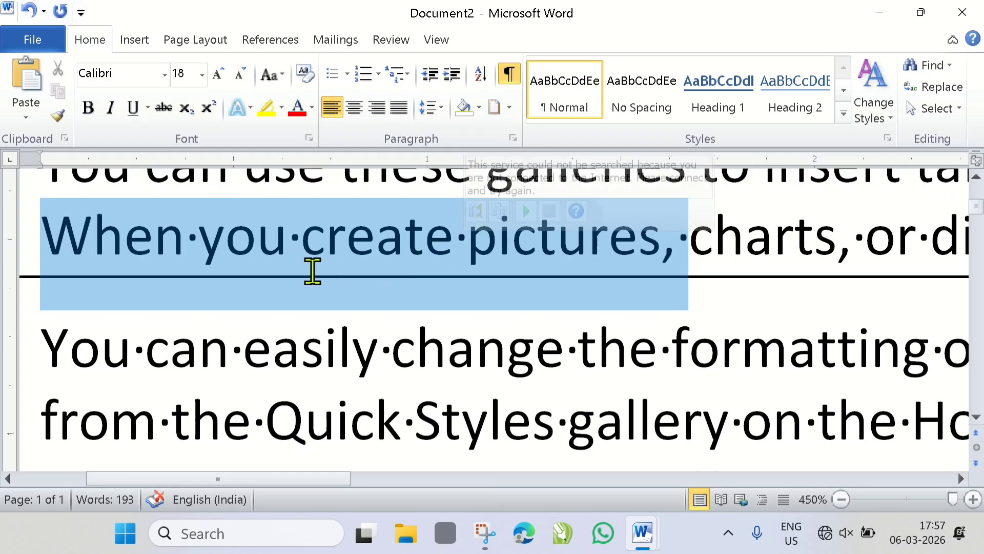
- Examine the last empty paragraph mark below the name list and the tab arrows after the first name
scroll(313, 271, "down", 20)
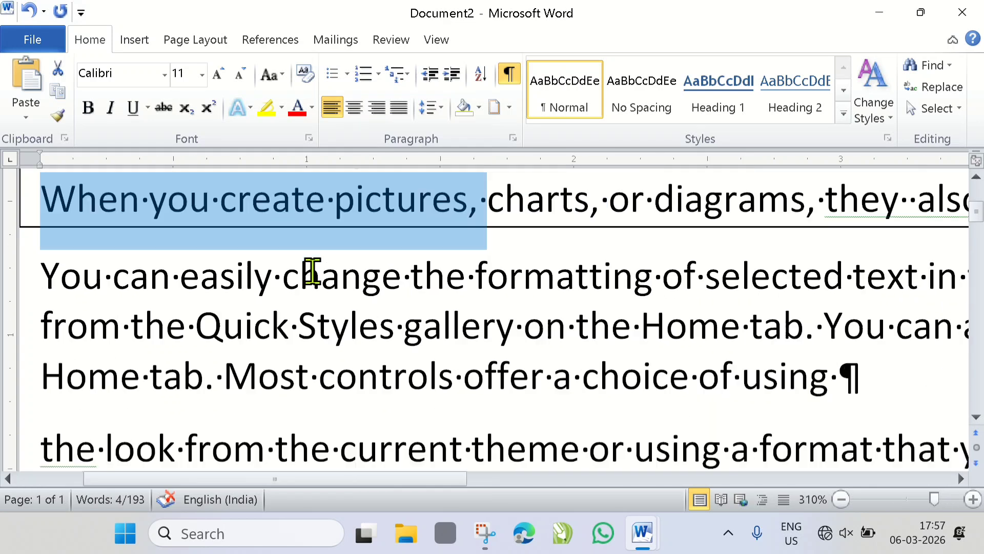
scroll(312, 312, "down", 20)
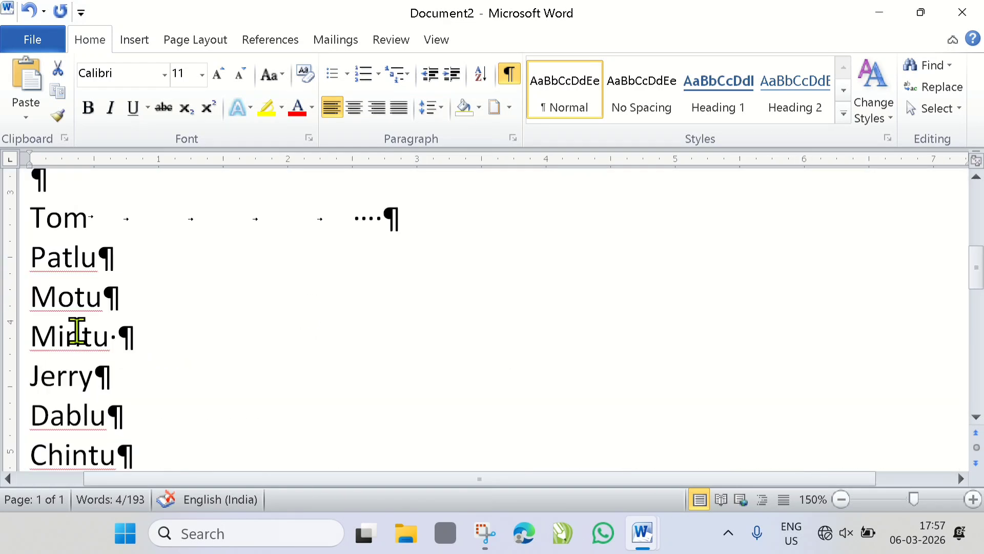
scroll(89, 330, "down", 2)
left_click(20, 369)
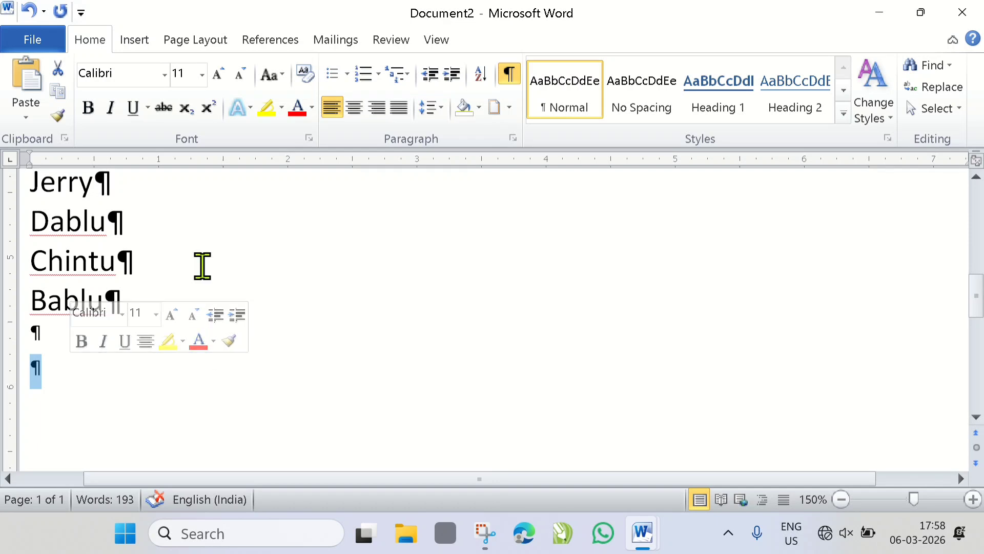
scroll(195, 251, "up", 3)
left_click_drag(118, 217, 322, 224)
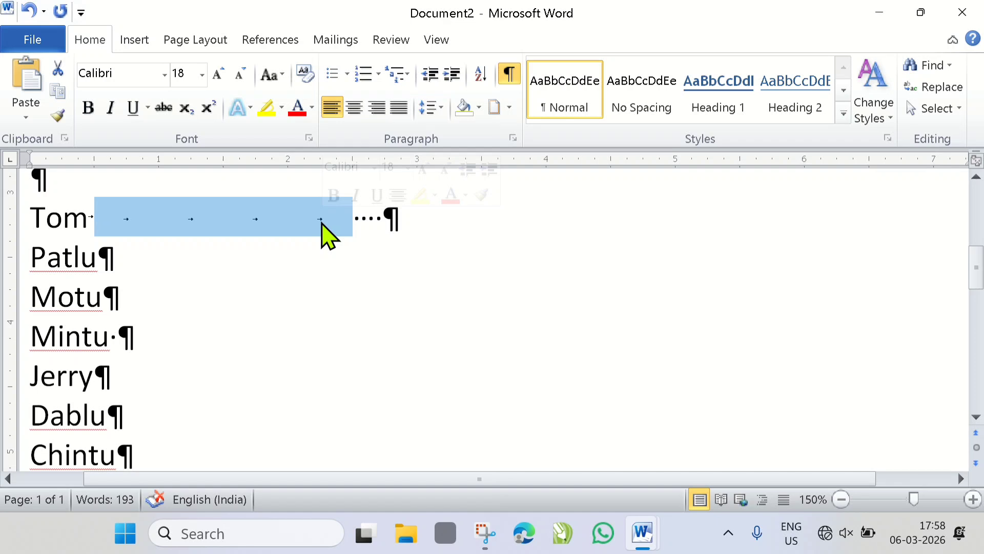
left_click(111, 219)
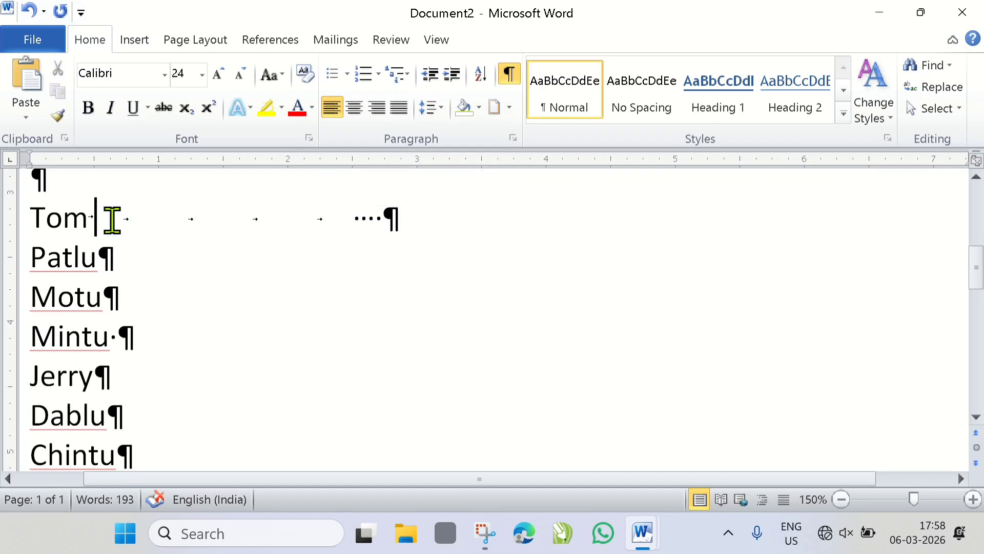
- Hide and show the paragraph marks and formatting symbols twice, leaving them shown
left_click(509, 75)
left_click(510, 75)
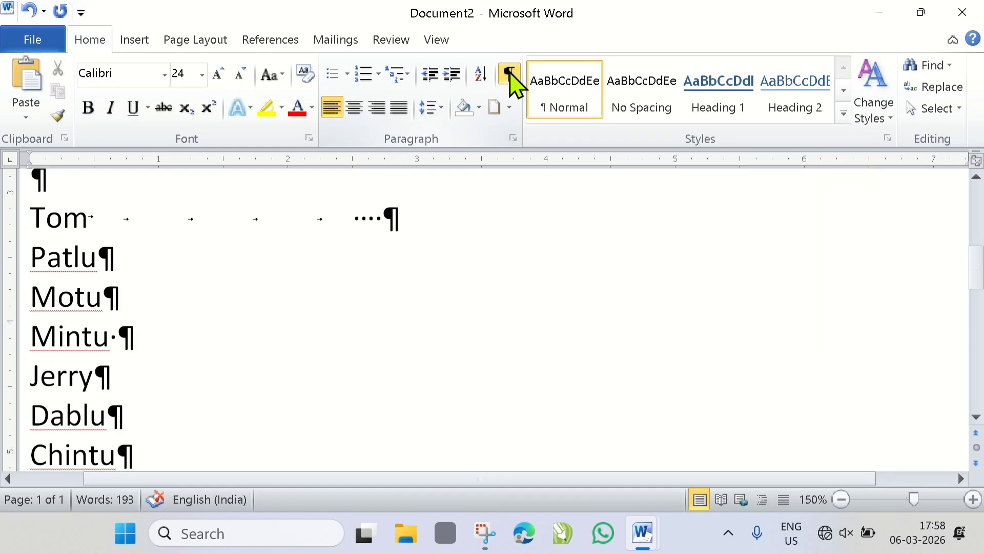
left_click(510, 76)
left_click(510, 76)
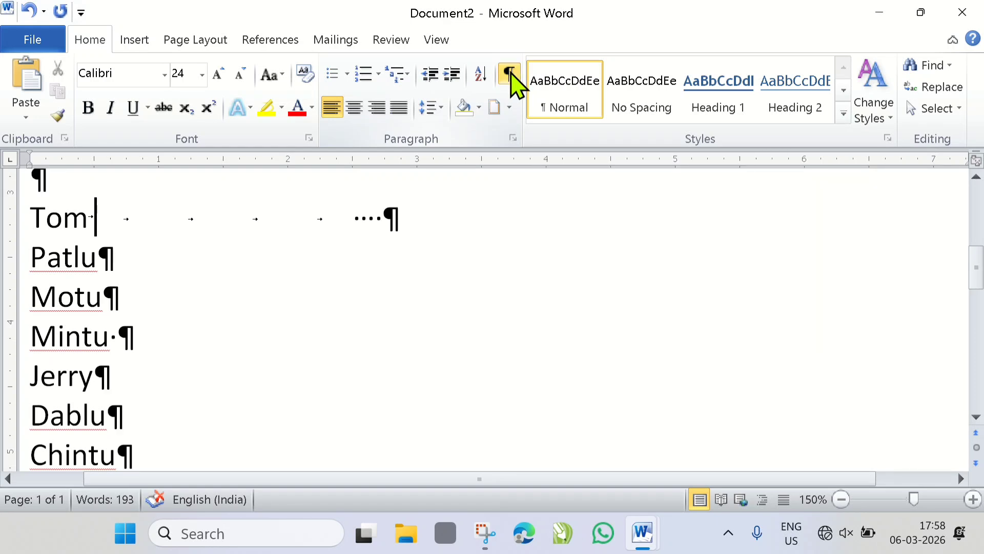